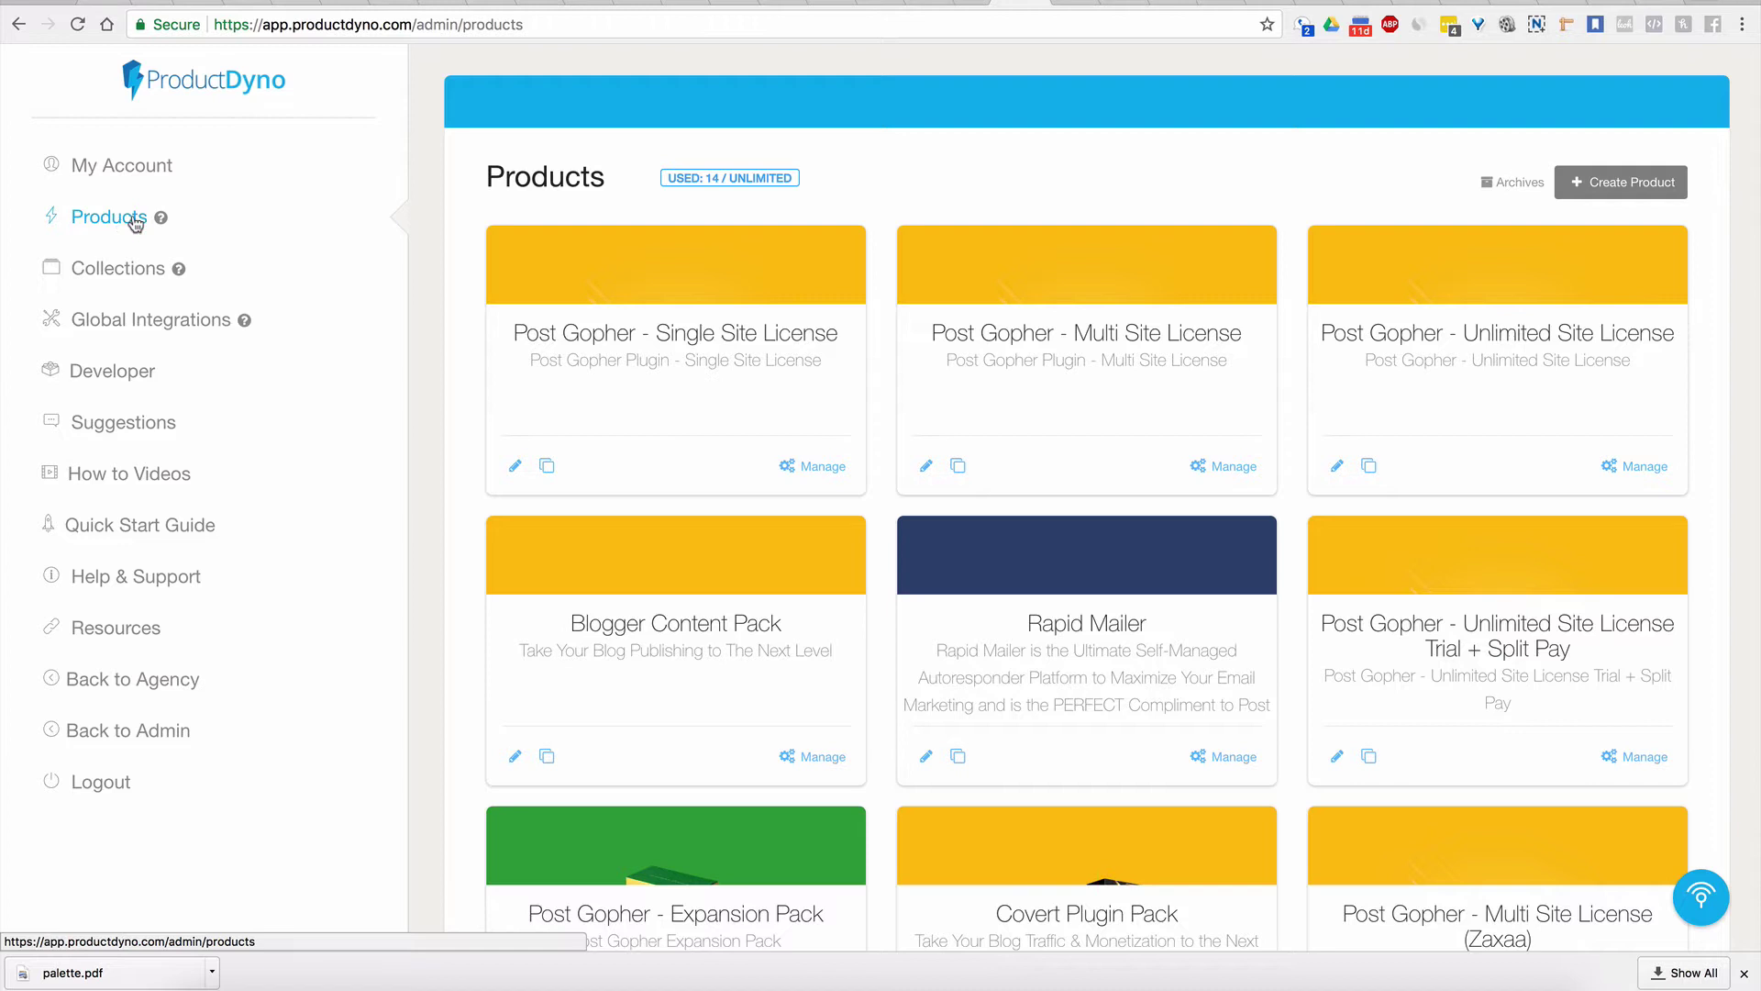
Open the Manage Product page for Post Gopher - Multi Site License
{"action": "mouse_move", "coordinate": [160, 218]}
{"action": "left_click", "coordinate": [1039, 340]}
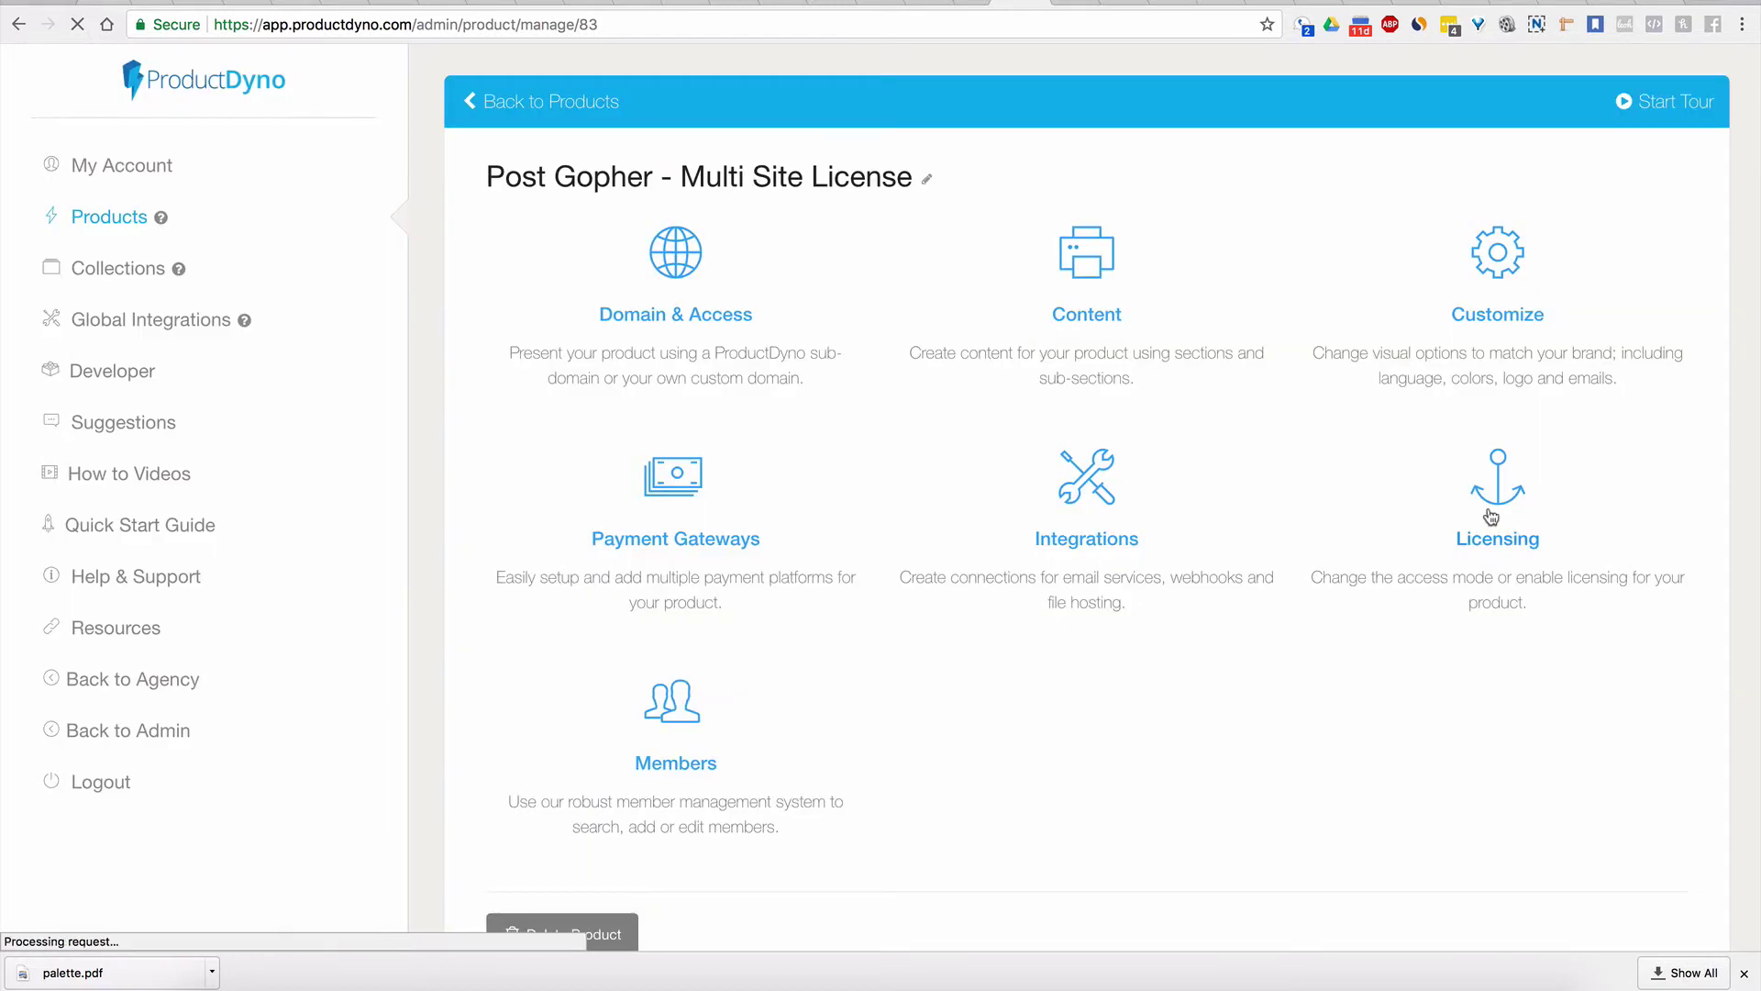
Confirm Multi Site License licensing is enabled with 3 licenses allowed, then go back to Products
{"action": "left_click", "coordinate": [1490, 516]}
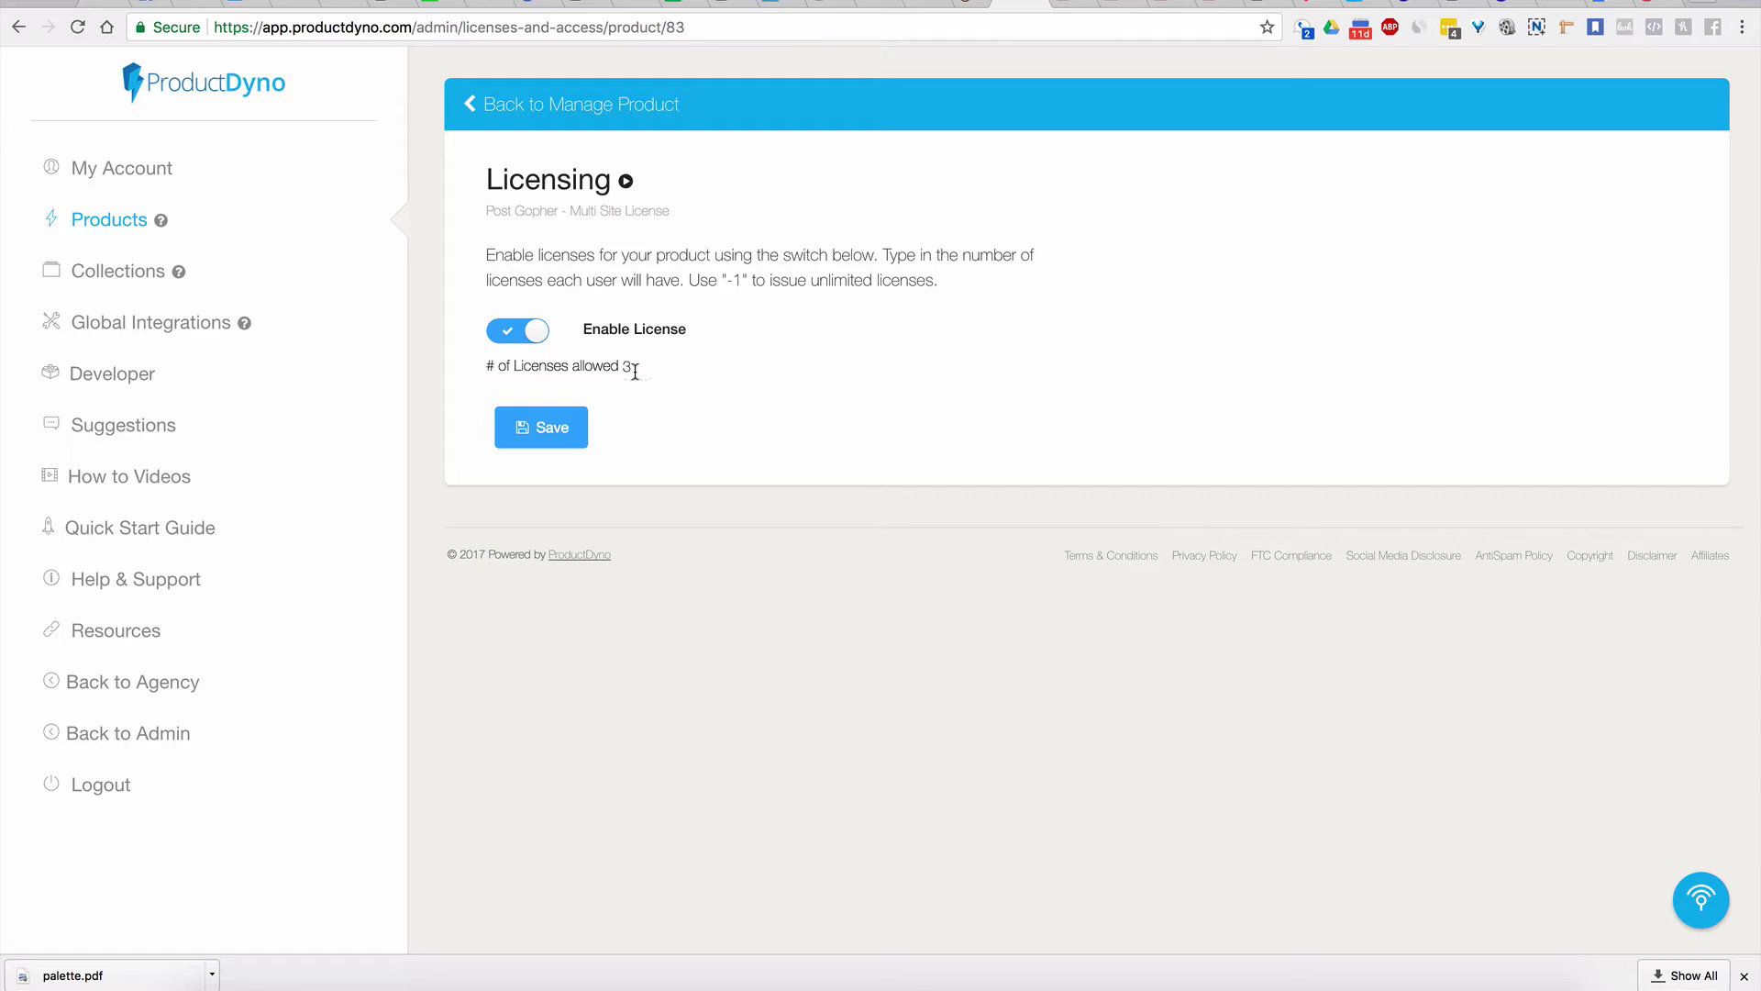
{"action": "left_click", "coordinate": [119, 228]}
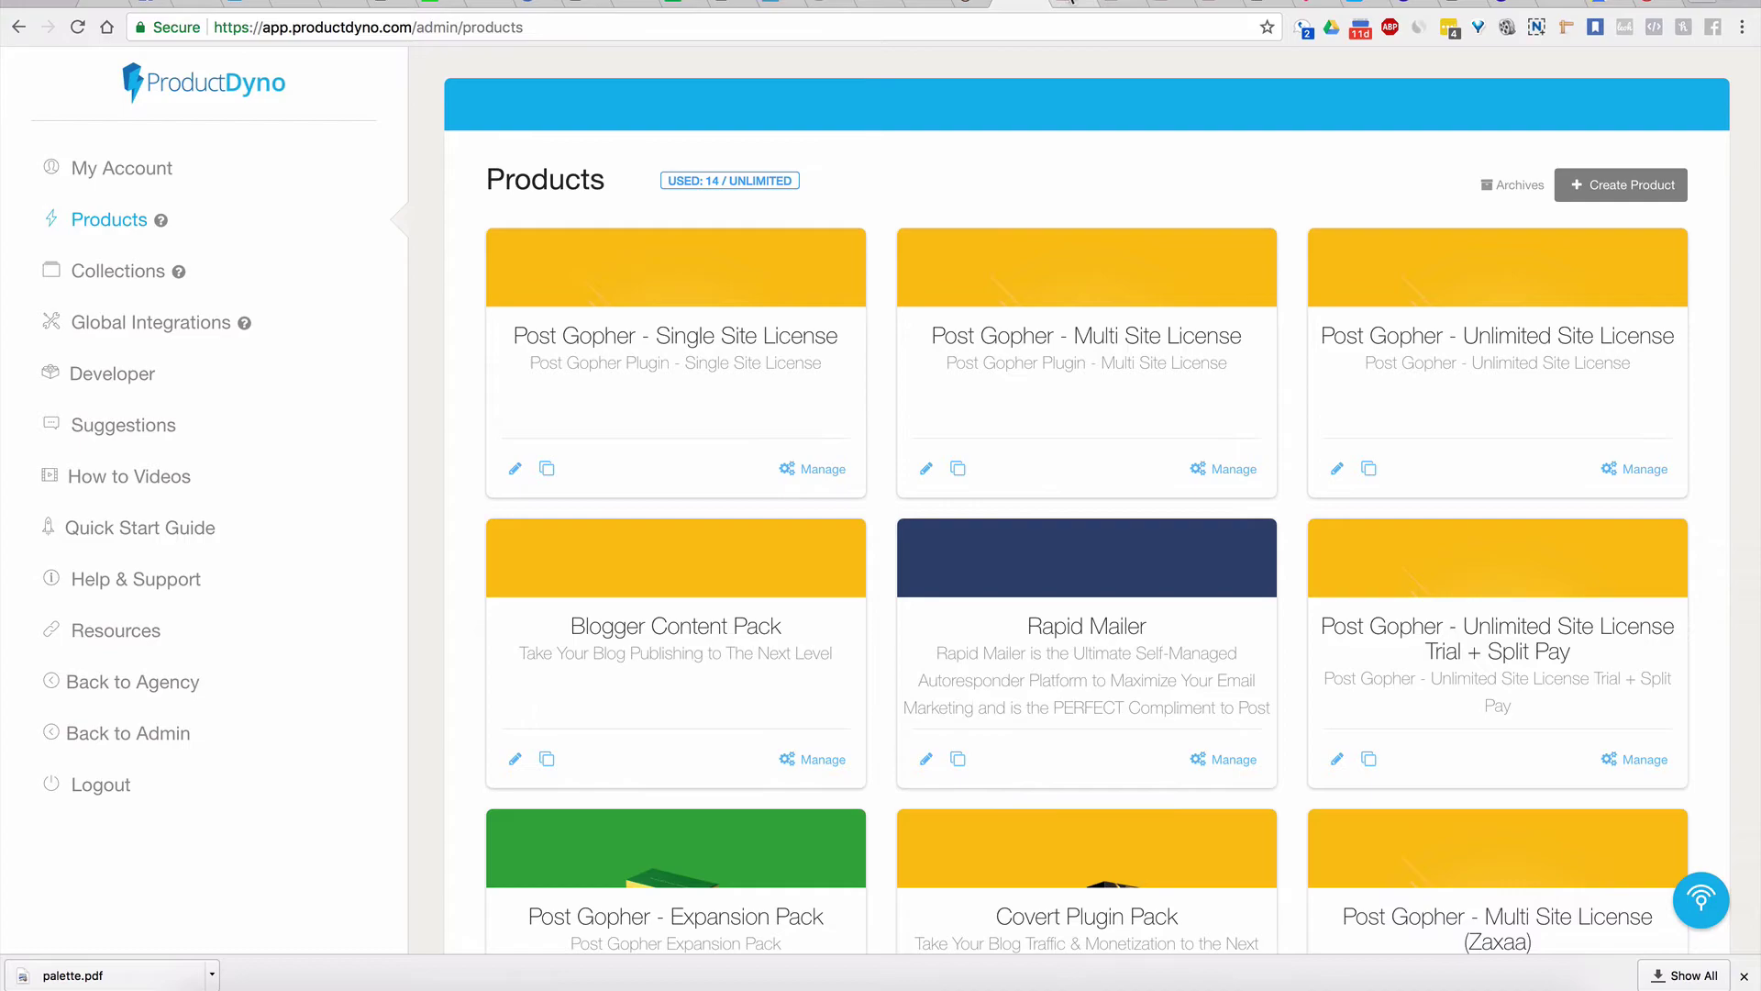
Browse the postgopher.com sales page and follow Start Now to the $97/$37/$27 plan choices
{"action": "left_click", "coordinate": [1069, 3]}
{"action": "scroll", "coordinate": [922, 184], "scroll_direction": "down", "scroll_amount": 15}
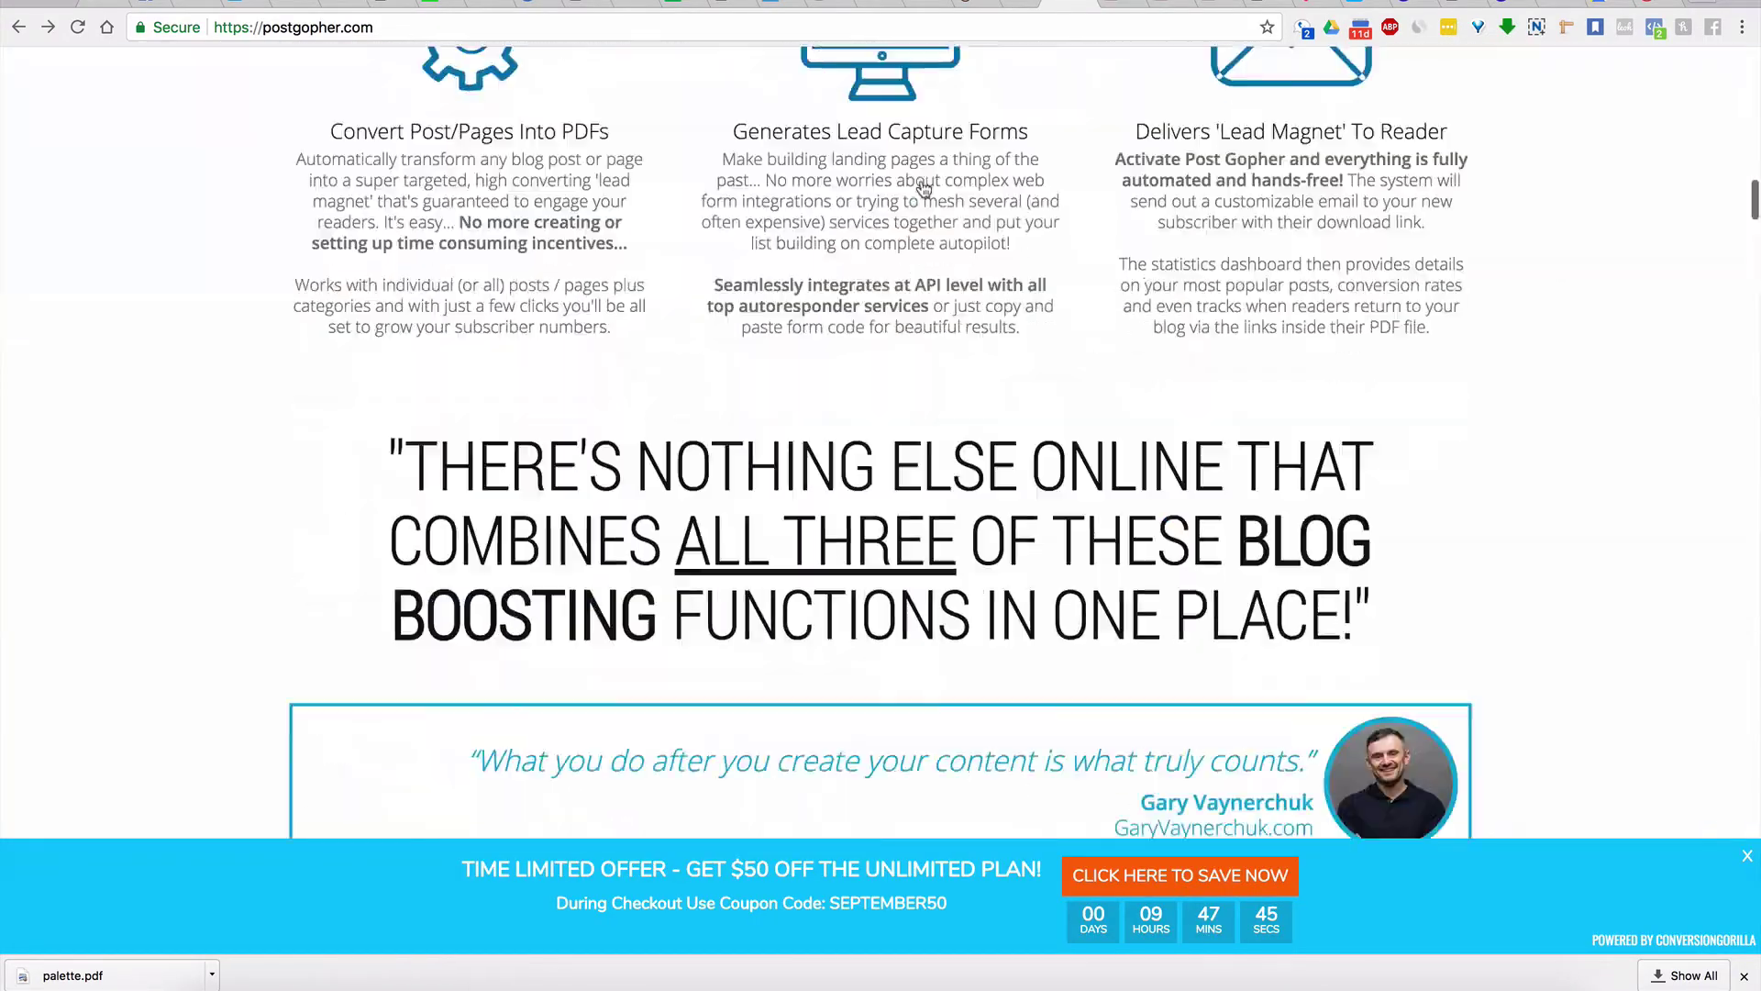
{"action": "scroll", "coordinate": [924, 188], "scroll_direction": "down", "scroll_amount": 20}
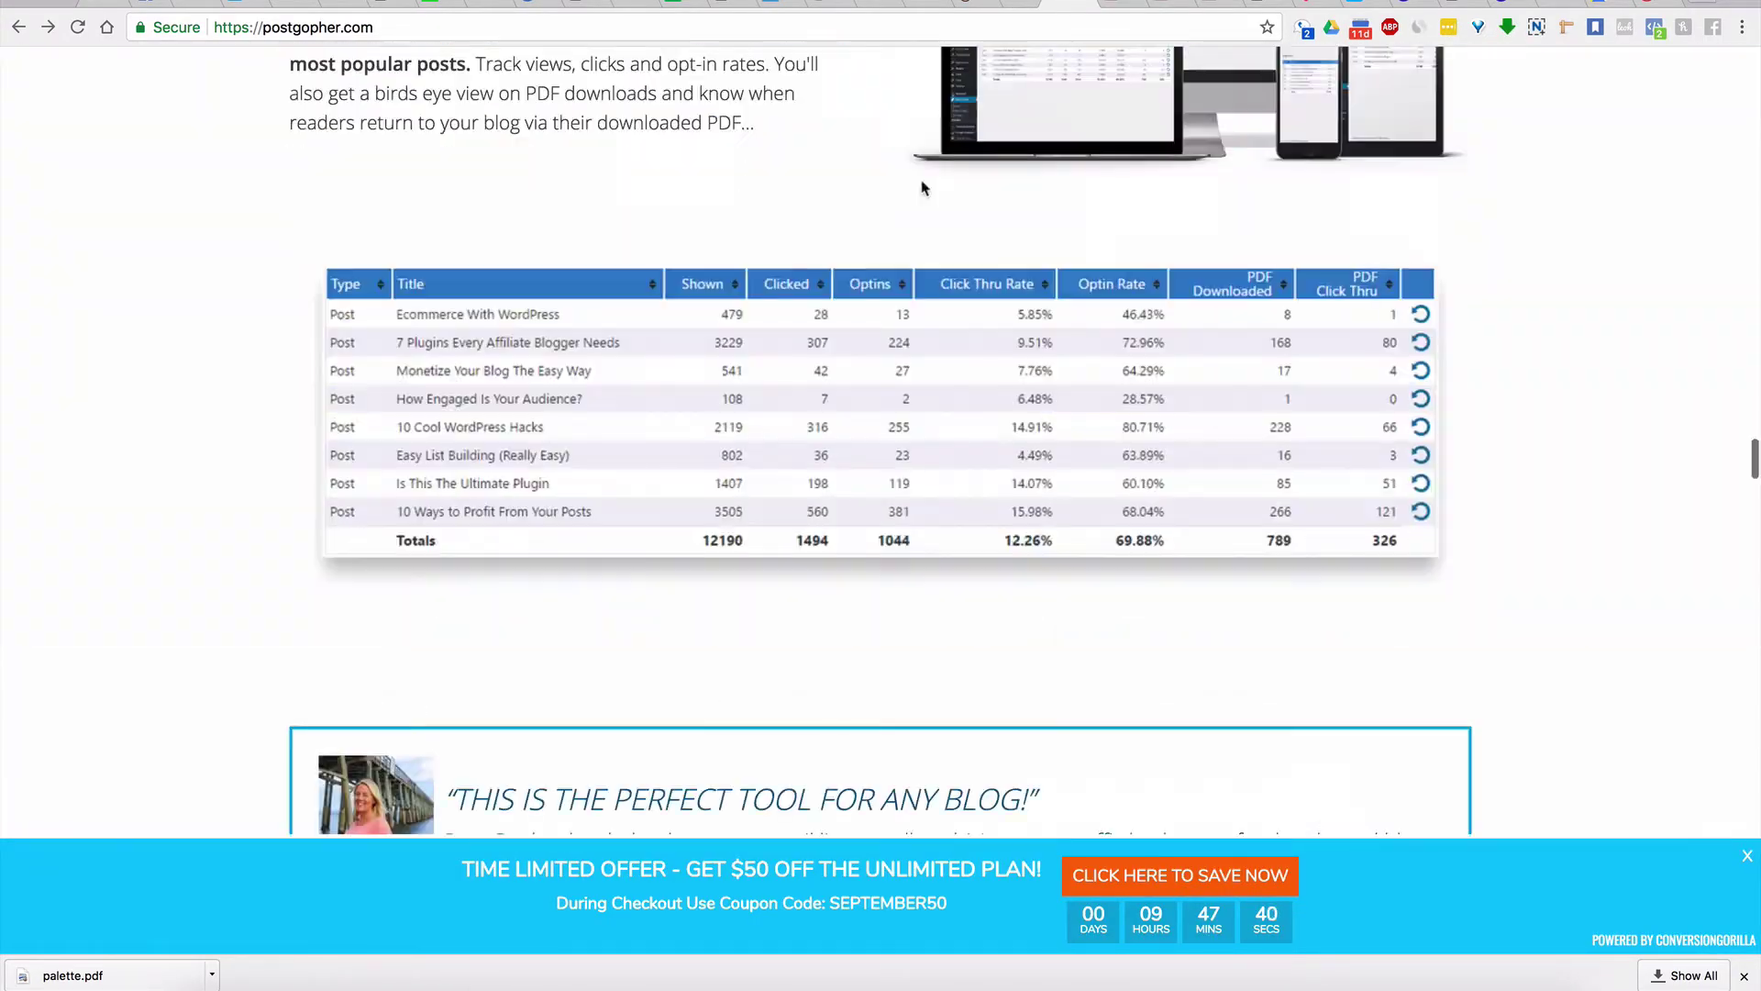
{"action": "scroll", "coordinate": [923, 184], "scroll_direction": "down", "scroll_amount": 20}
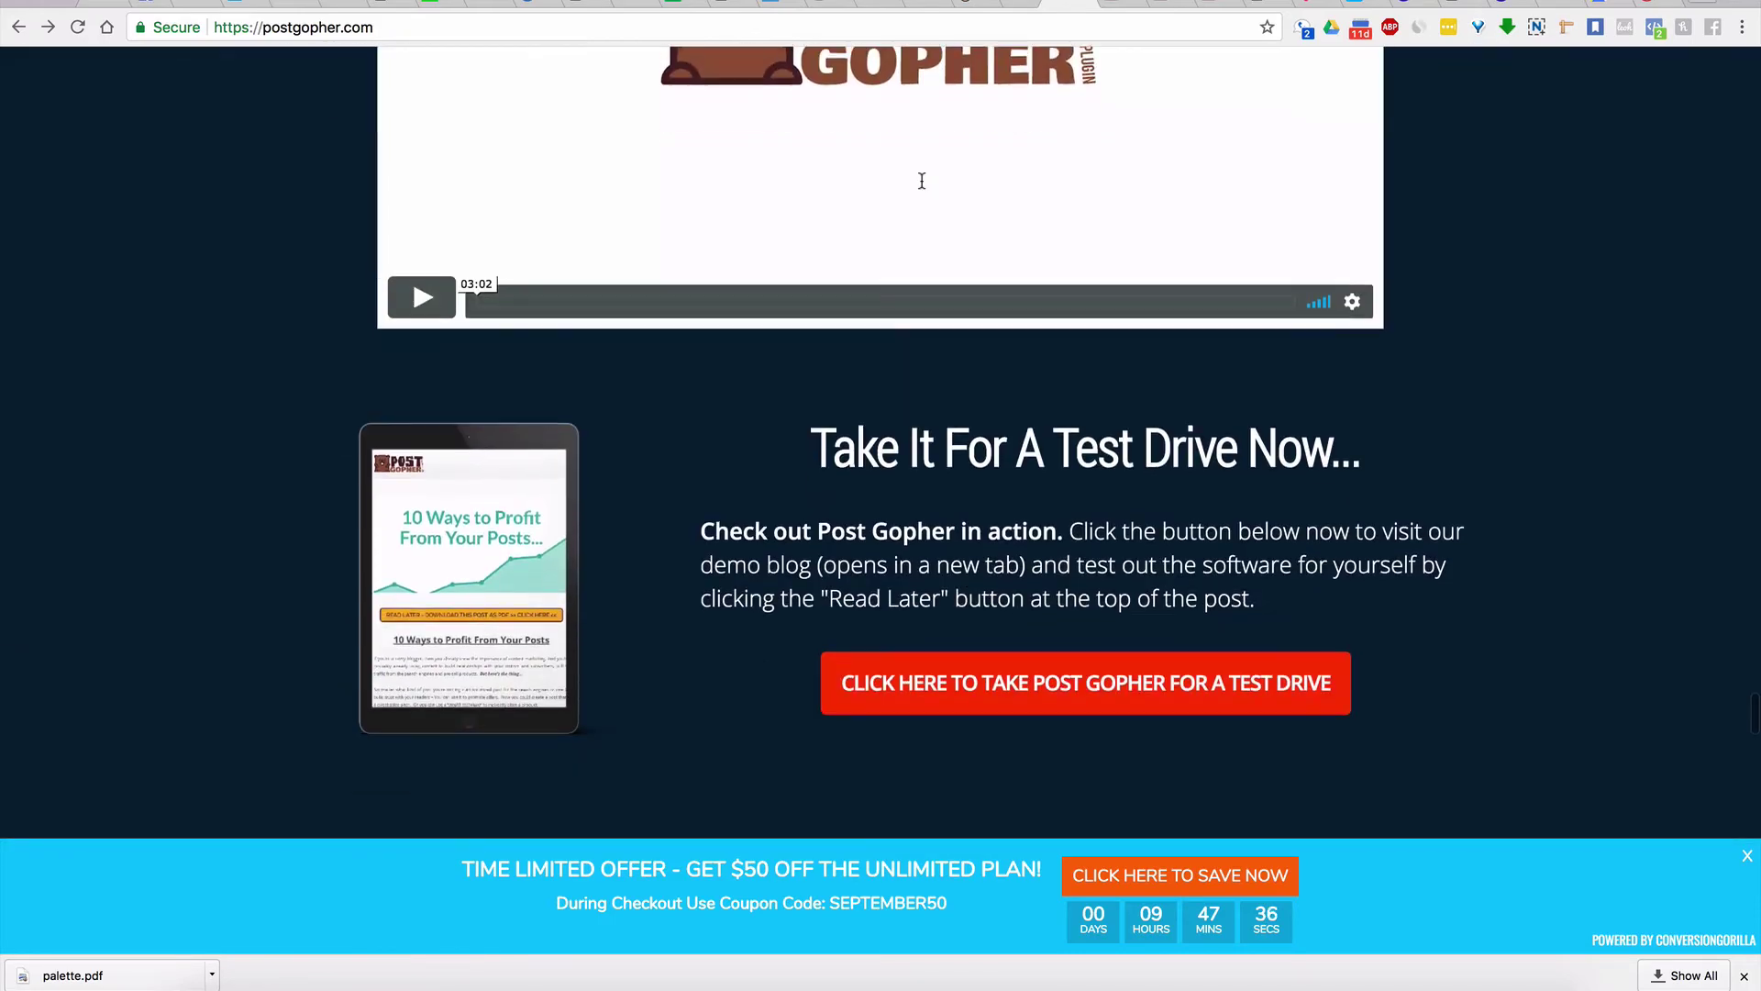
{"action": "scroll", "coordinate": [922, 184], "scroll_direction": "down", "scroll_amount": 5}
{"action": "scroll", "coordinate": [1070, 322], "scroll_direction": "down", "scroll_amount": 10}
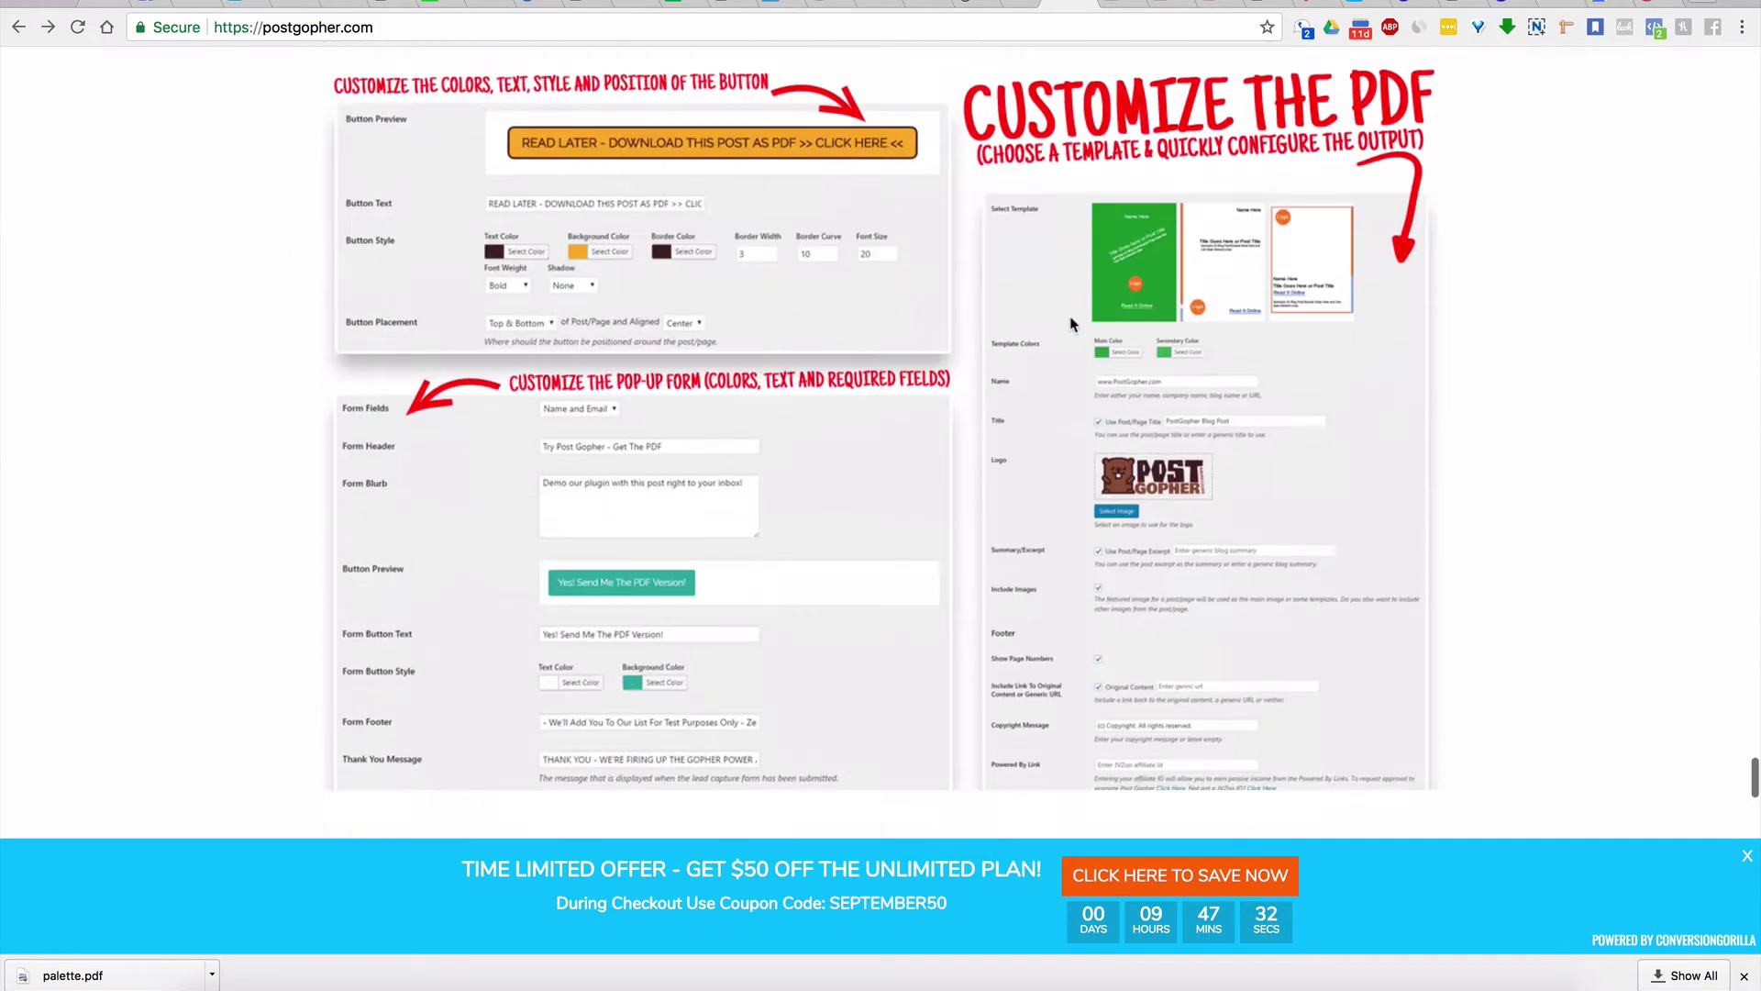
{"action": "scroll", "coordinate": [1069, 322], "scroll_direction": "down", "scroll_amount": 15}
{"action": "scroll", "coordinate": [1071, 324], "scroll_direction": "up", "scroll_amount": 15}
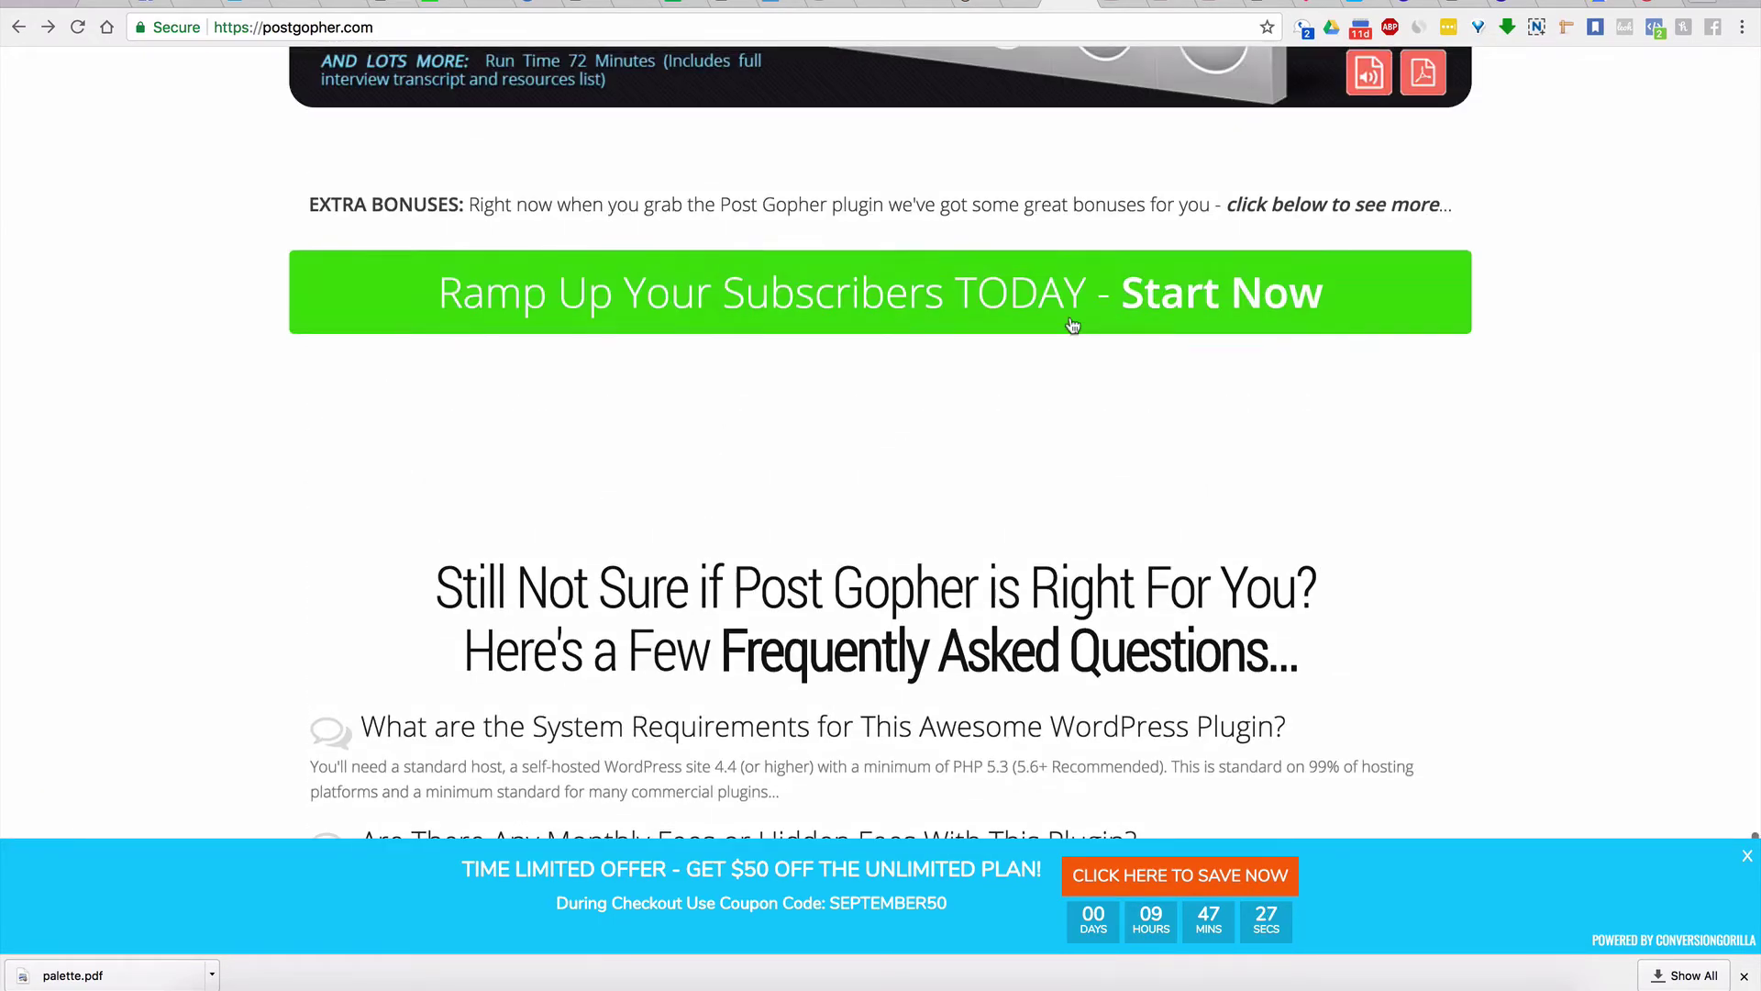
{"action": "left_click", "coordinate": [1072, 325]}
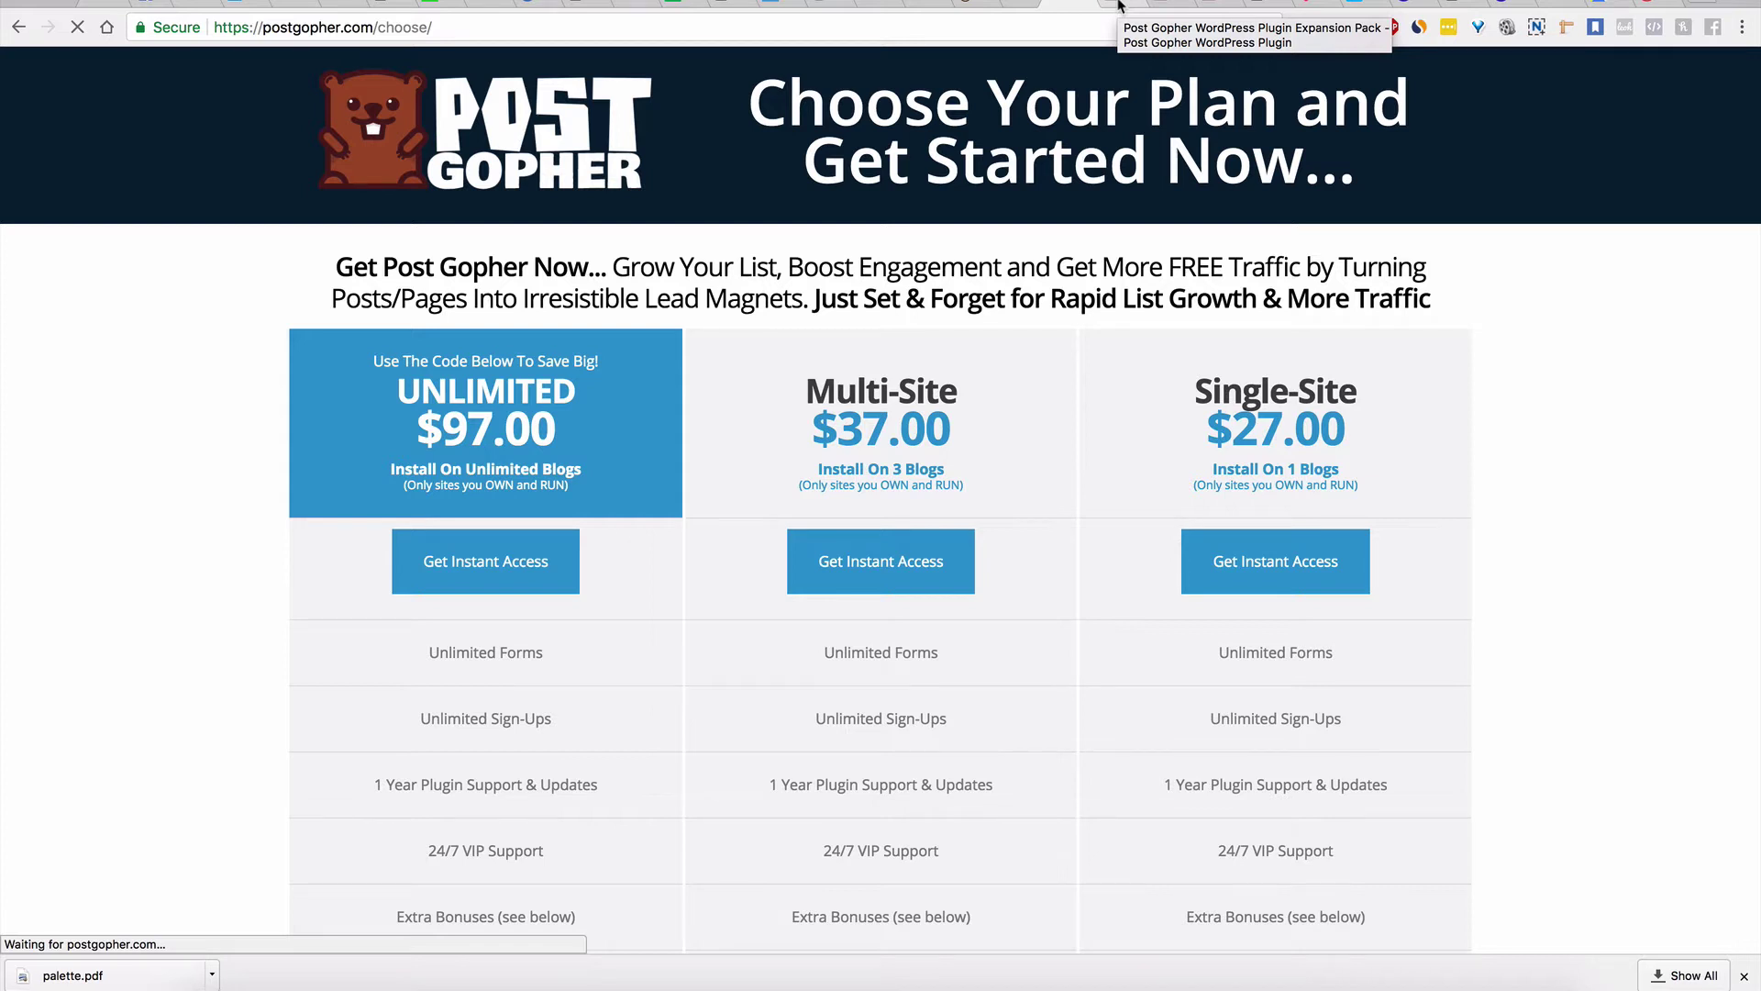
Review the Expansion Pack upsell page down to the I'll Skip It For Now link and back to the top
{"action": "left_click", "coordinate": [1118, 4]}
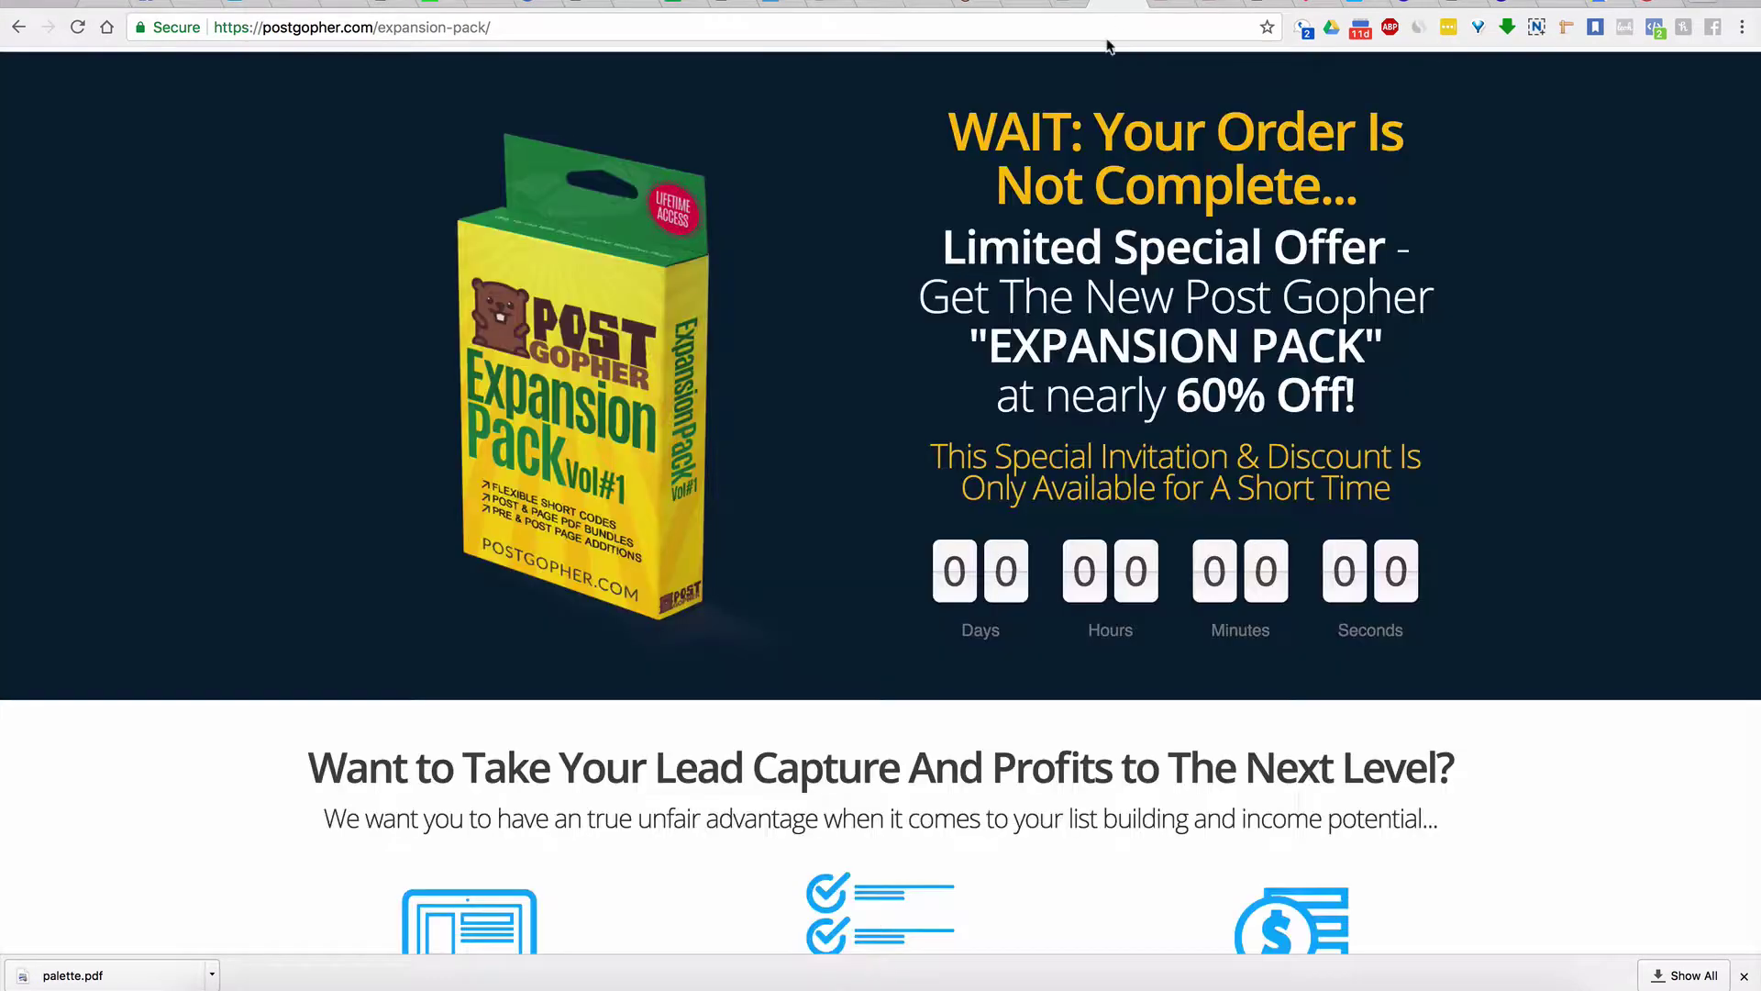
{"action": "scroll", "coordinate": [903, 268], "scroll_direction": "down", "scroll_amount": 6}
{"action": "scroll", "coordinate": [904, 268], "scroll_direction": "down", "scroll_amount": 20}
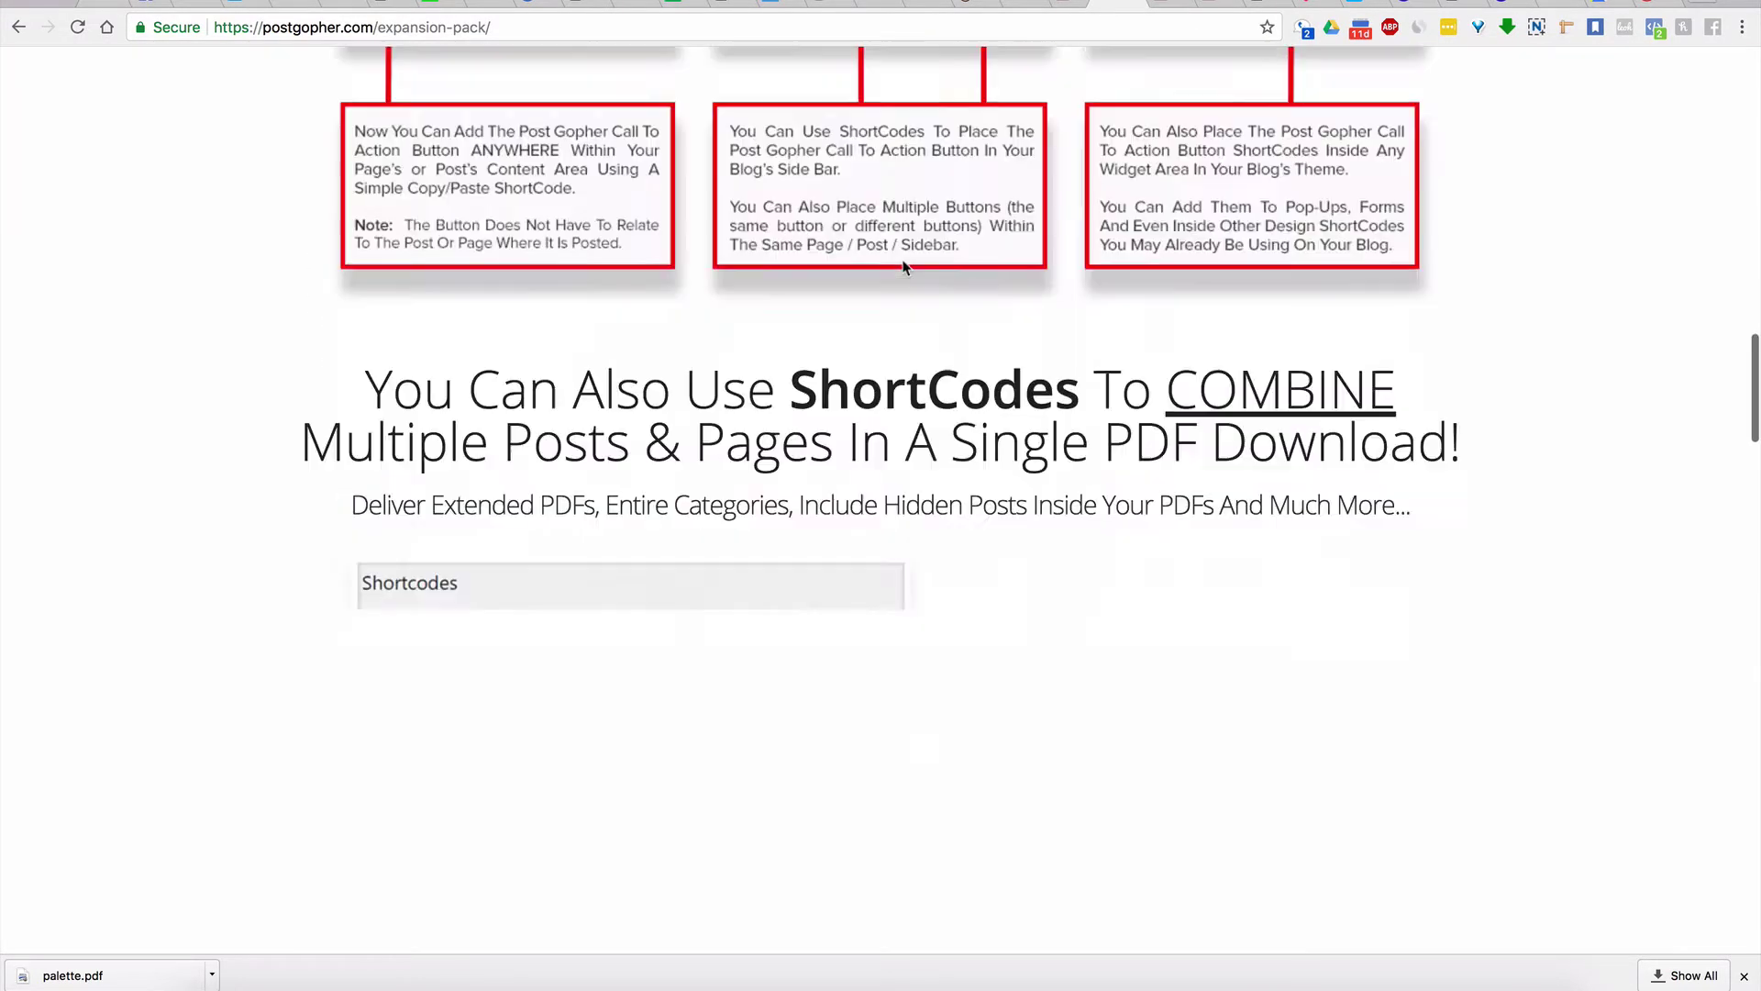
{"action": "scroll", "coordinate": [903, 268], "scroll_direction": "down", "scroll_amount": 15}
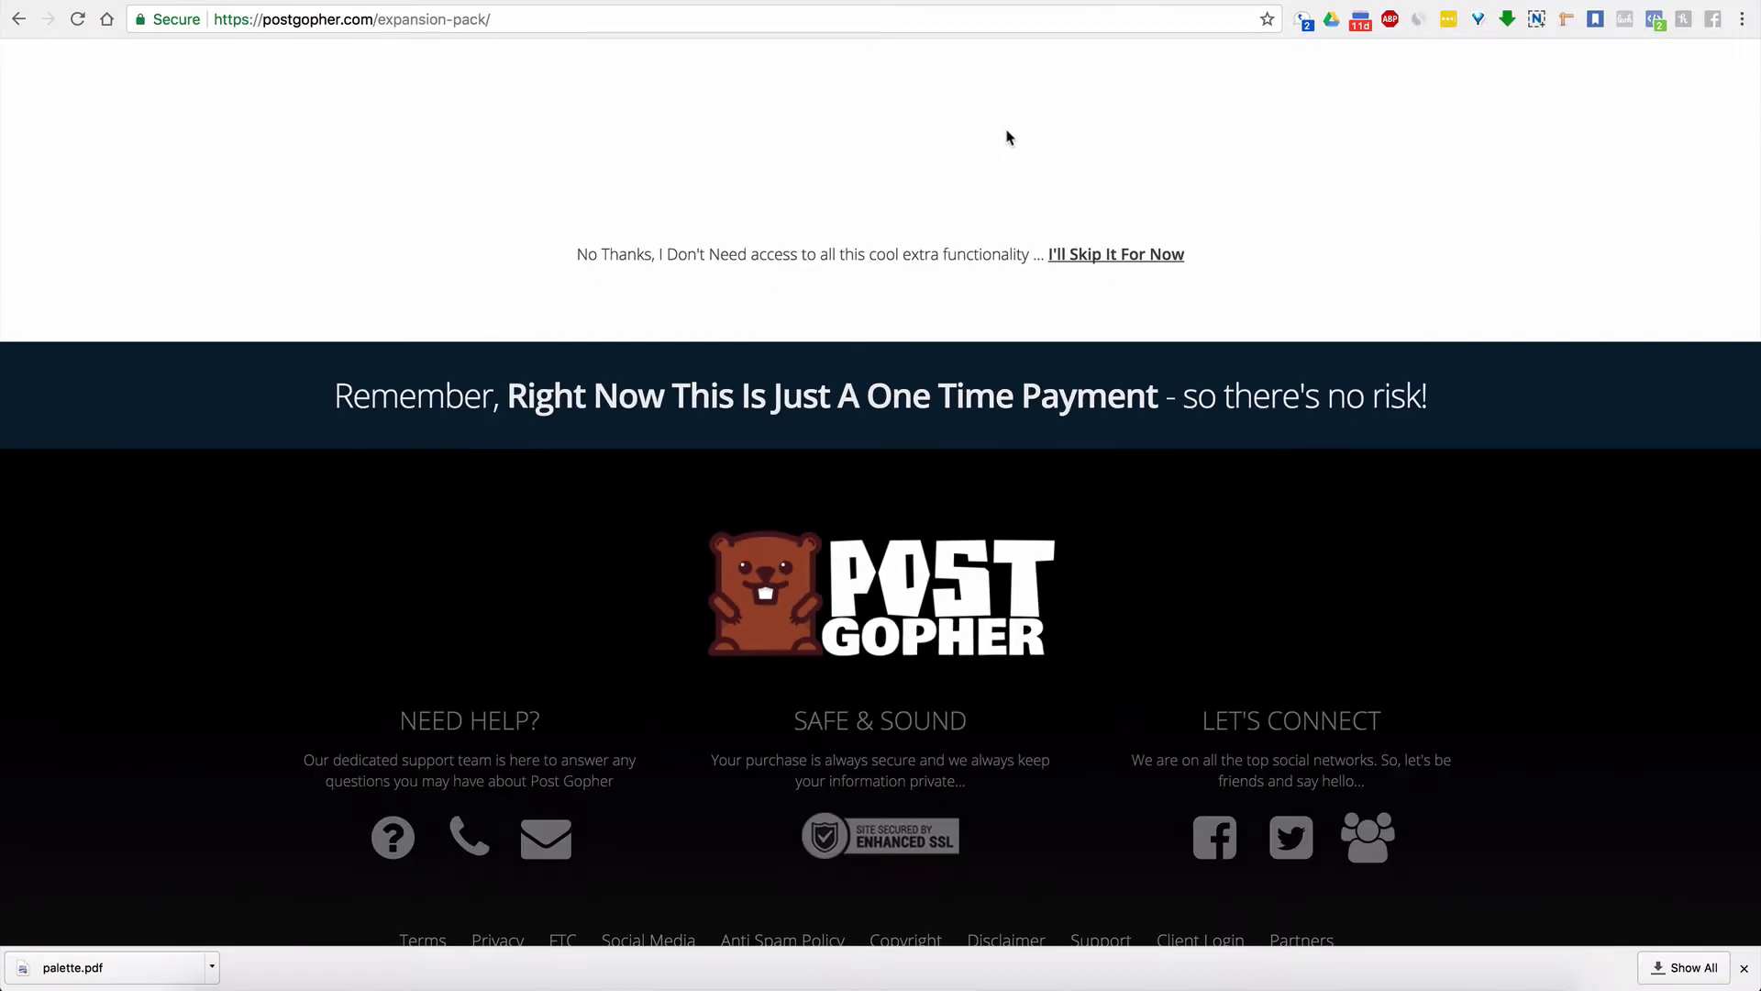
{"action": "scroll", "coordinate": [1007, 131], "scroll_direction": "up", "scroll_amount": 10}
{"action": "scroll", "coordinate": [1006, 131], "scroll_direction": "up", "scroll_amount": 15}
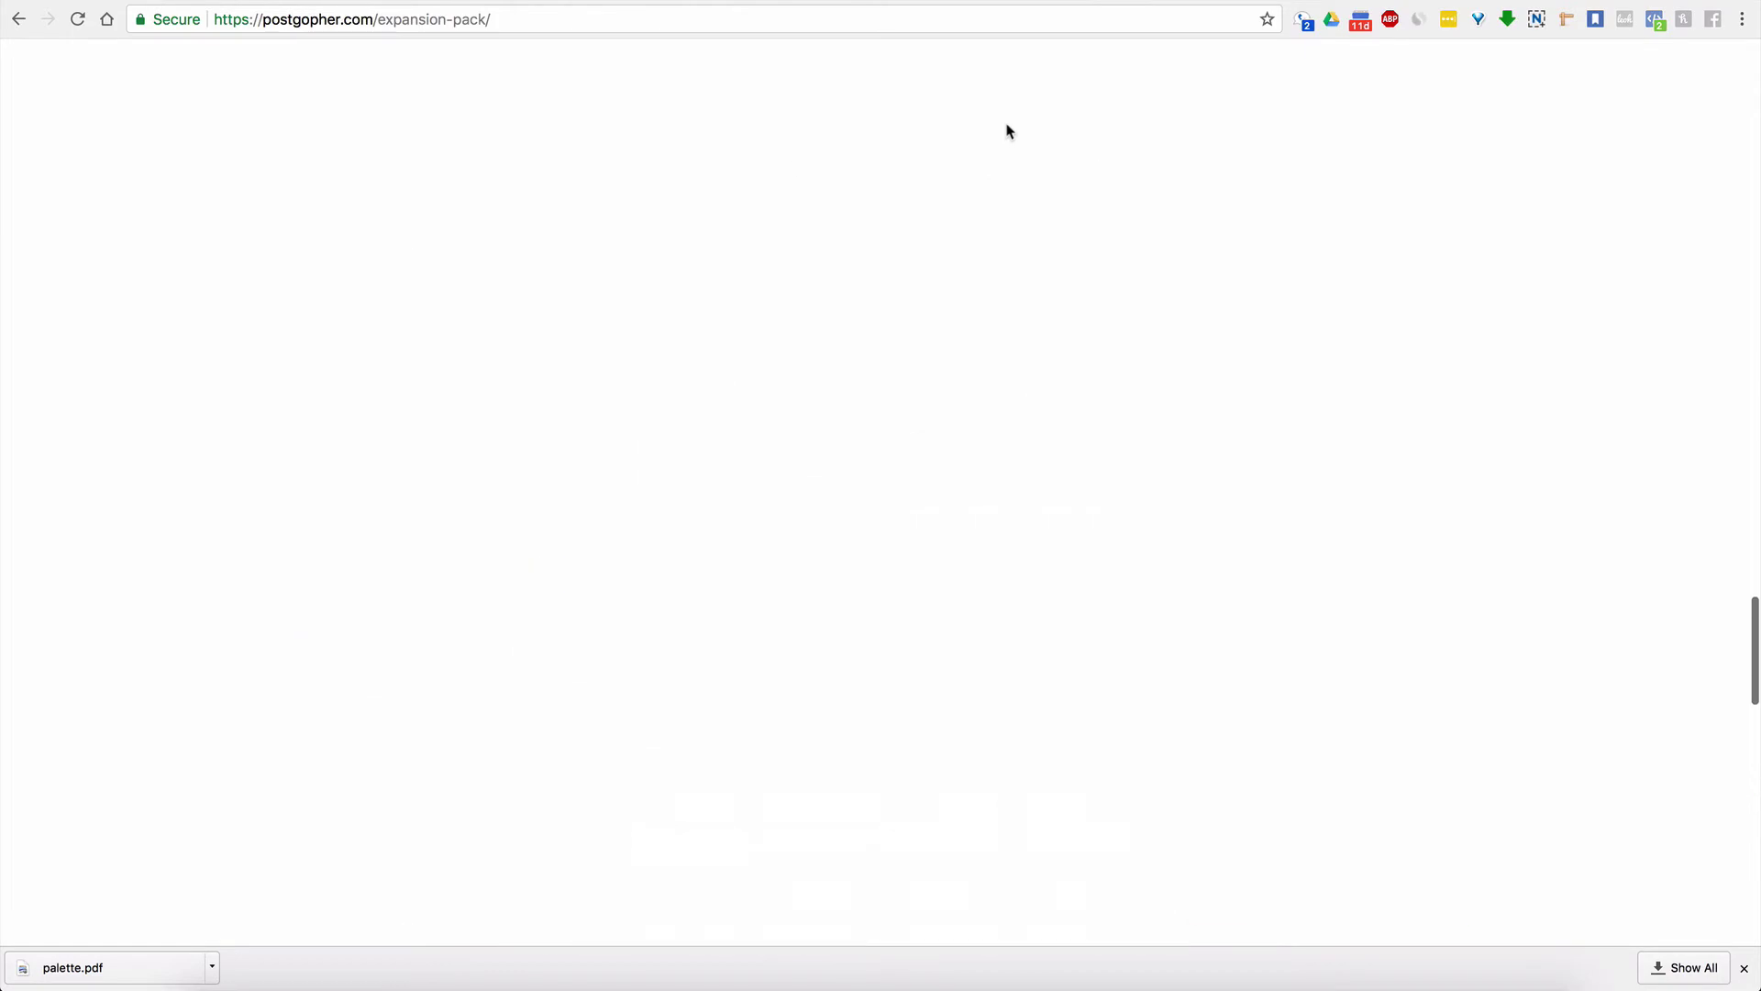
{"action": "scroll", "coordinate": [1006, 131], "scroll_direction": "up", "scroll_amount": 20}
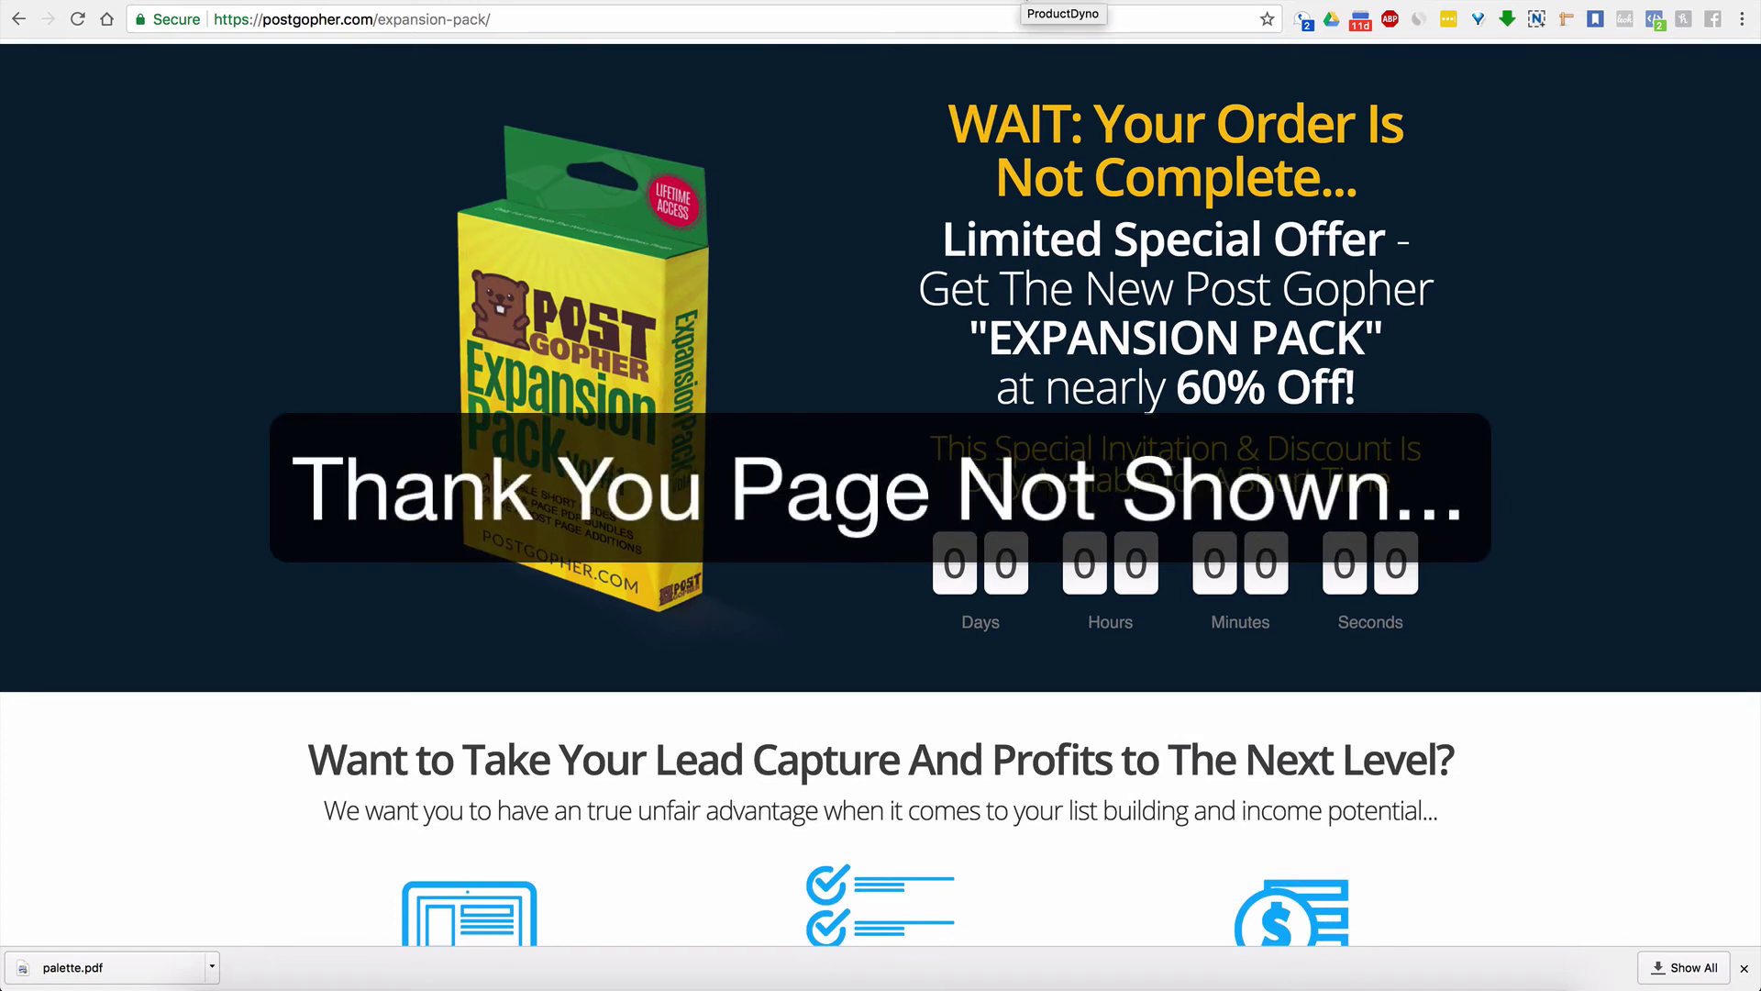
Return to the ProductDyno Products admin tab
{"action": "left_click", "coordinate": [1027, 0]}
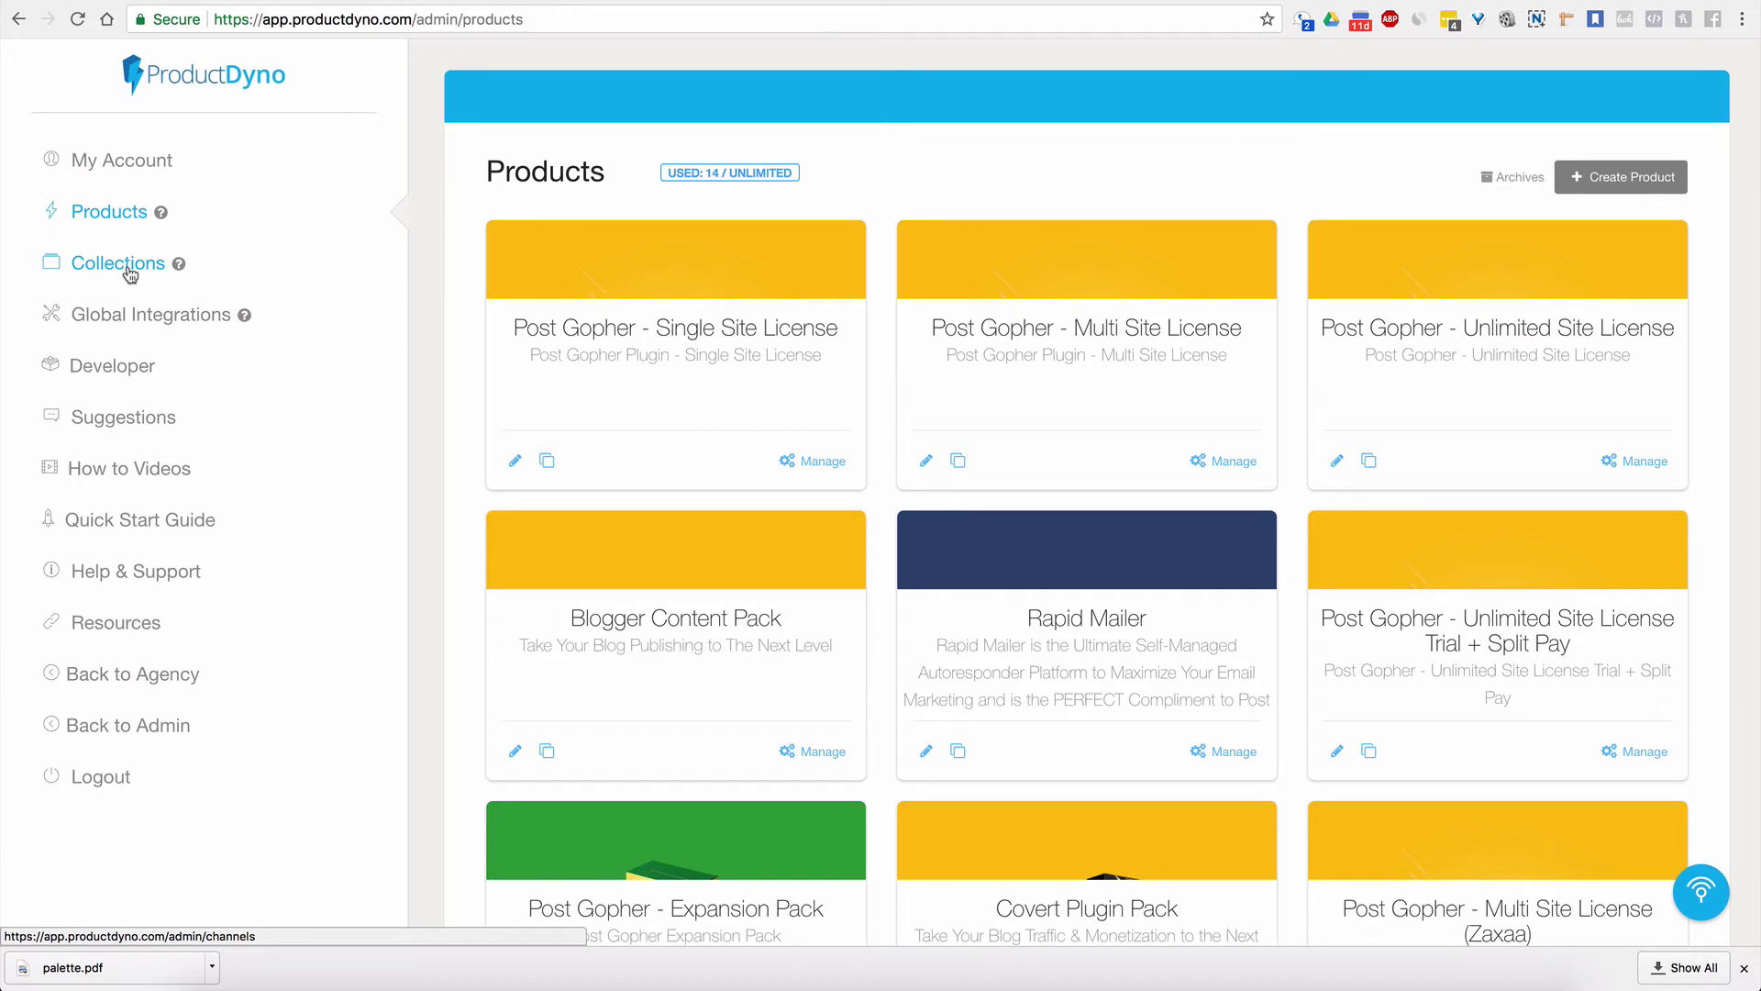
Go to Collections and open the POST GOPHER collection's product list
{"action": "left_click", "coordinate": [129, 272]}
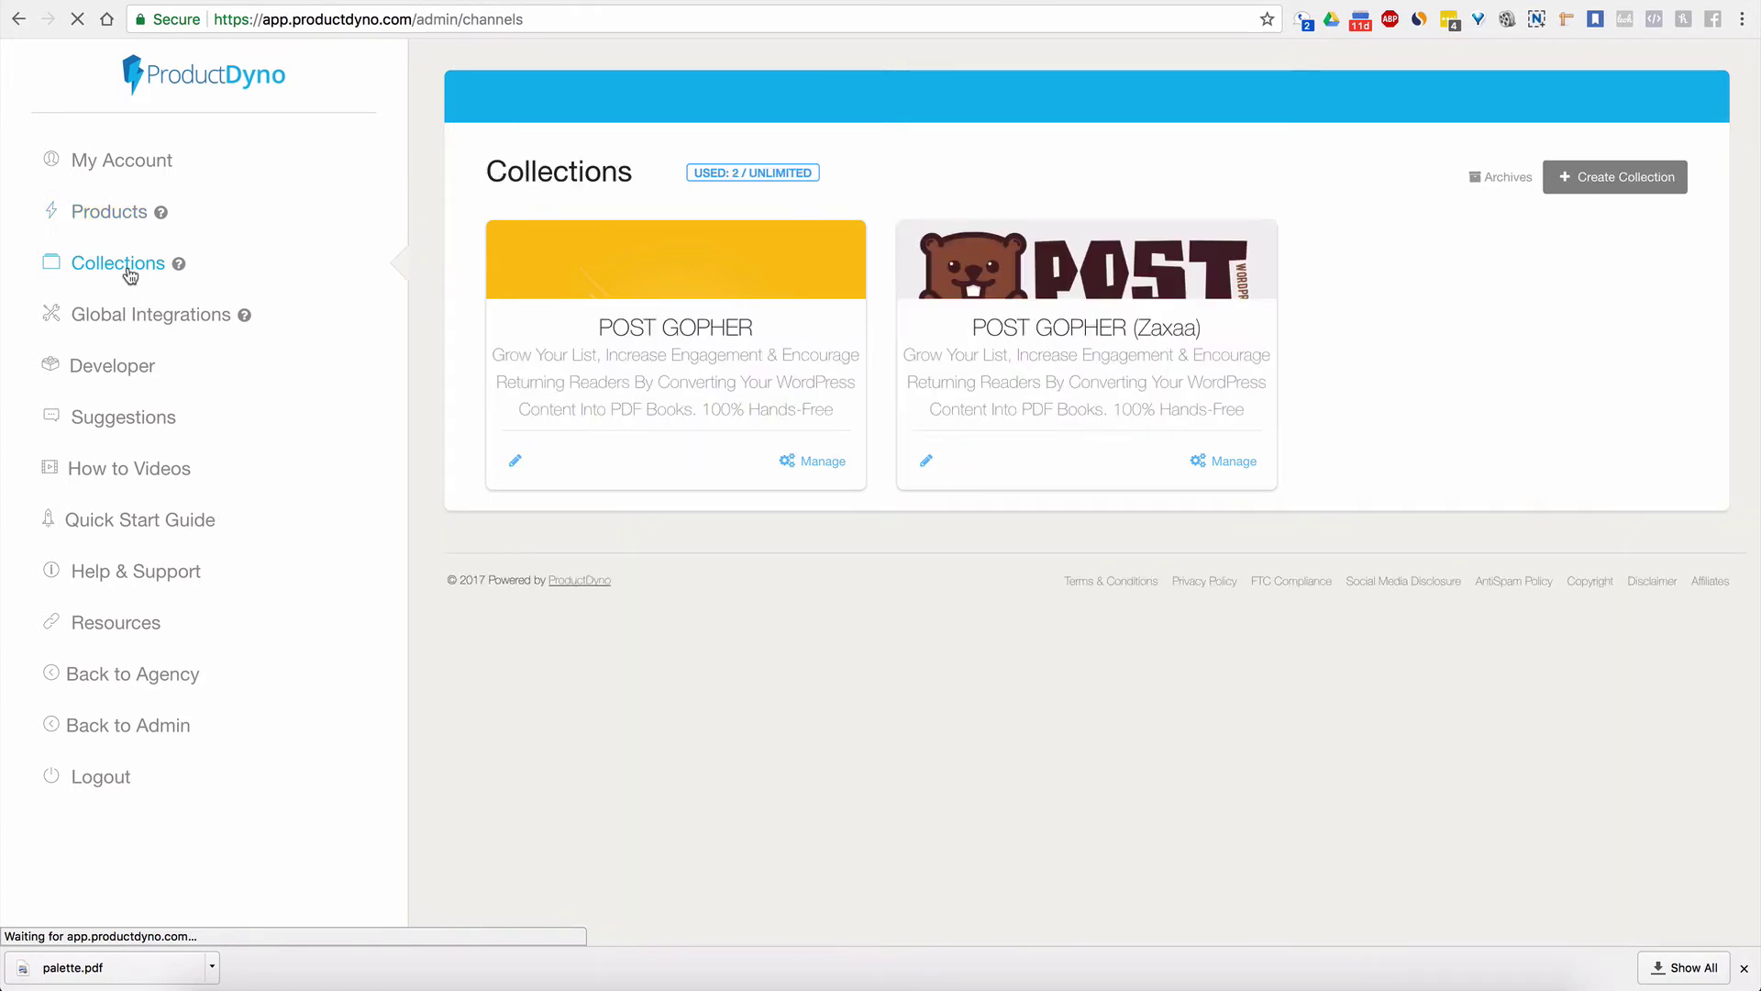
{"action": "left_click", "coordinate": [637, 334]}
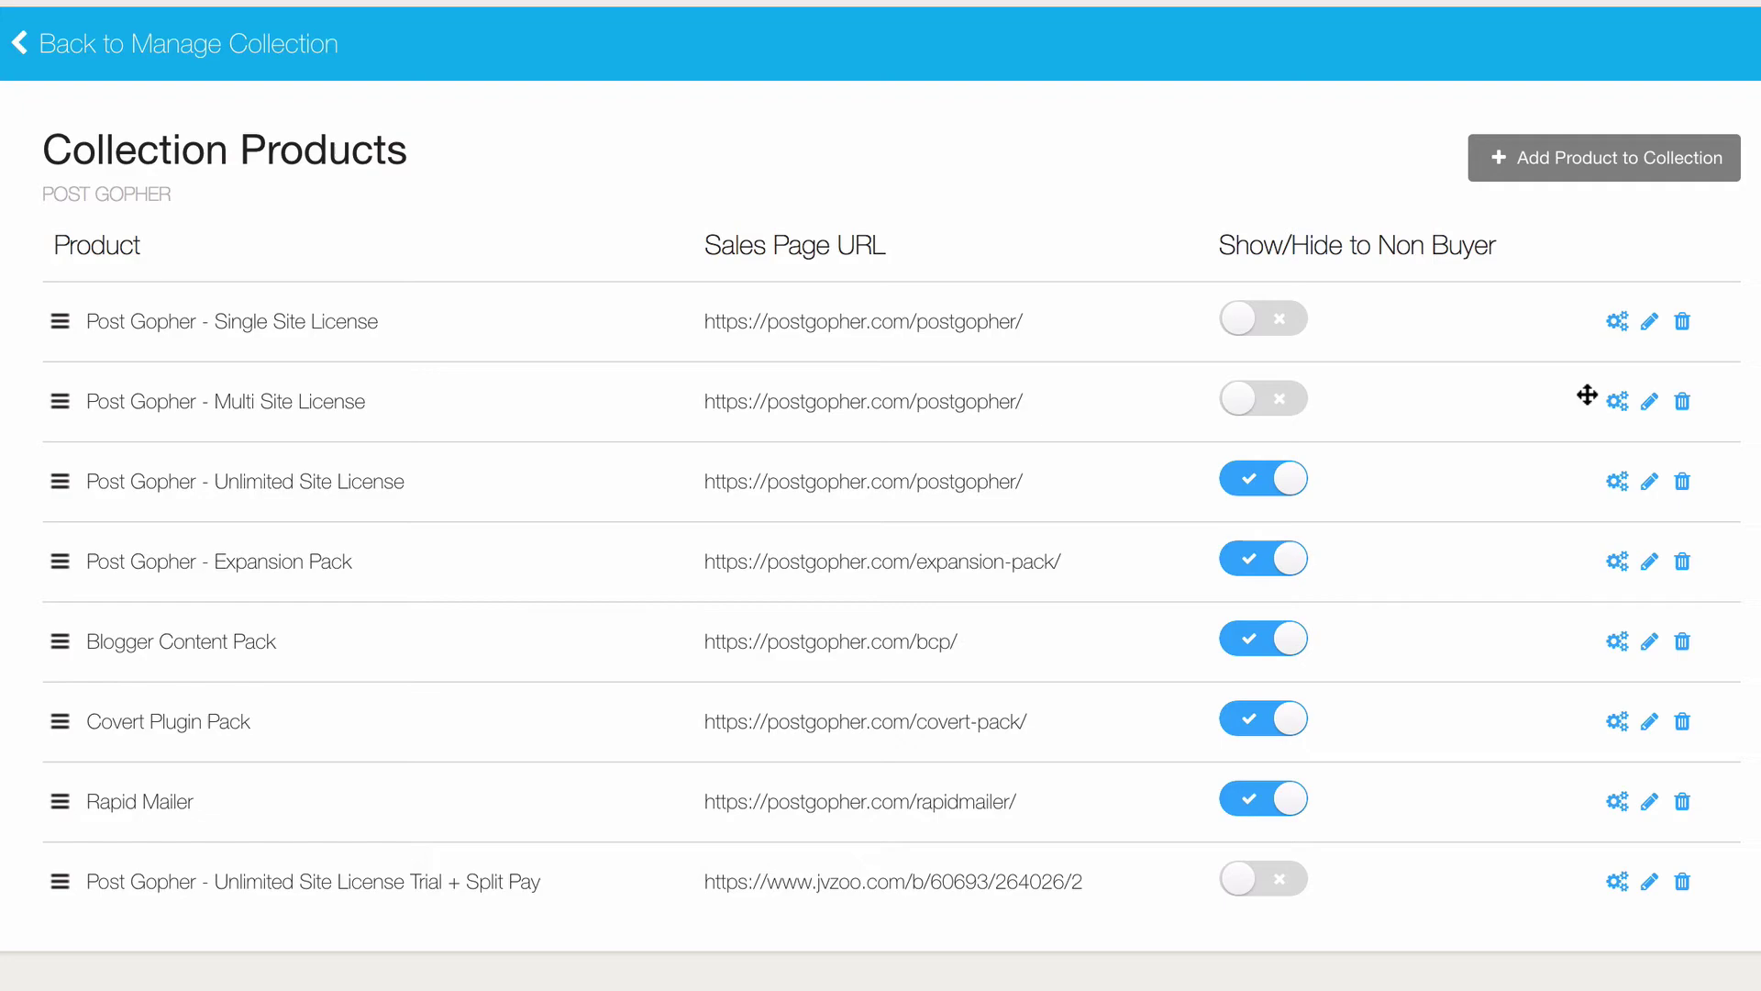
Inspect the Single Site License sales page URL and close its edit form without saving
{"action": "left_click", "coordinate": [1648, 323]}
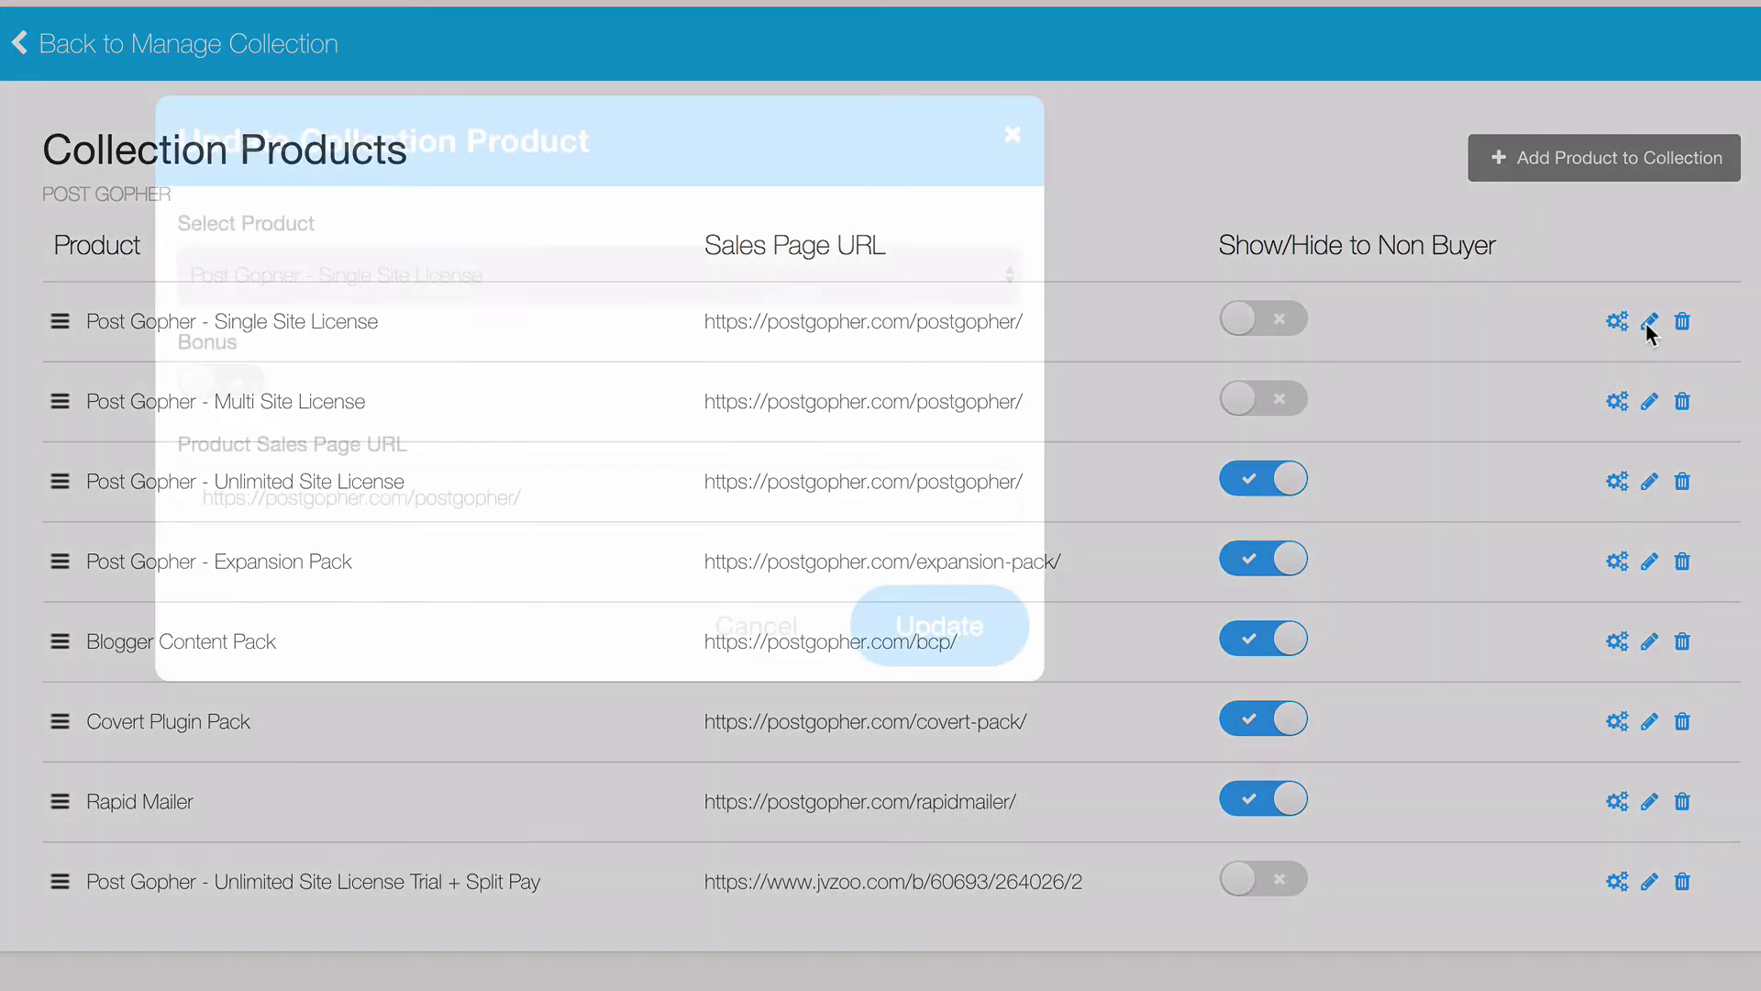
{"action": "left_click", "coordinate": [590, 498]}
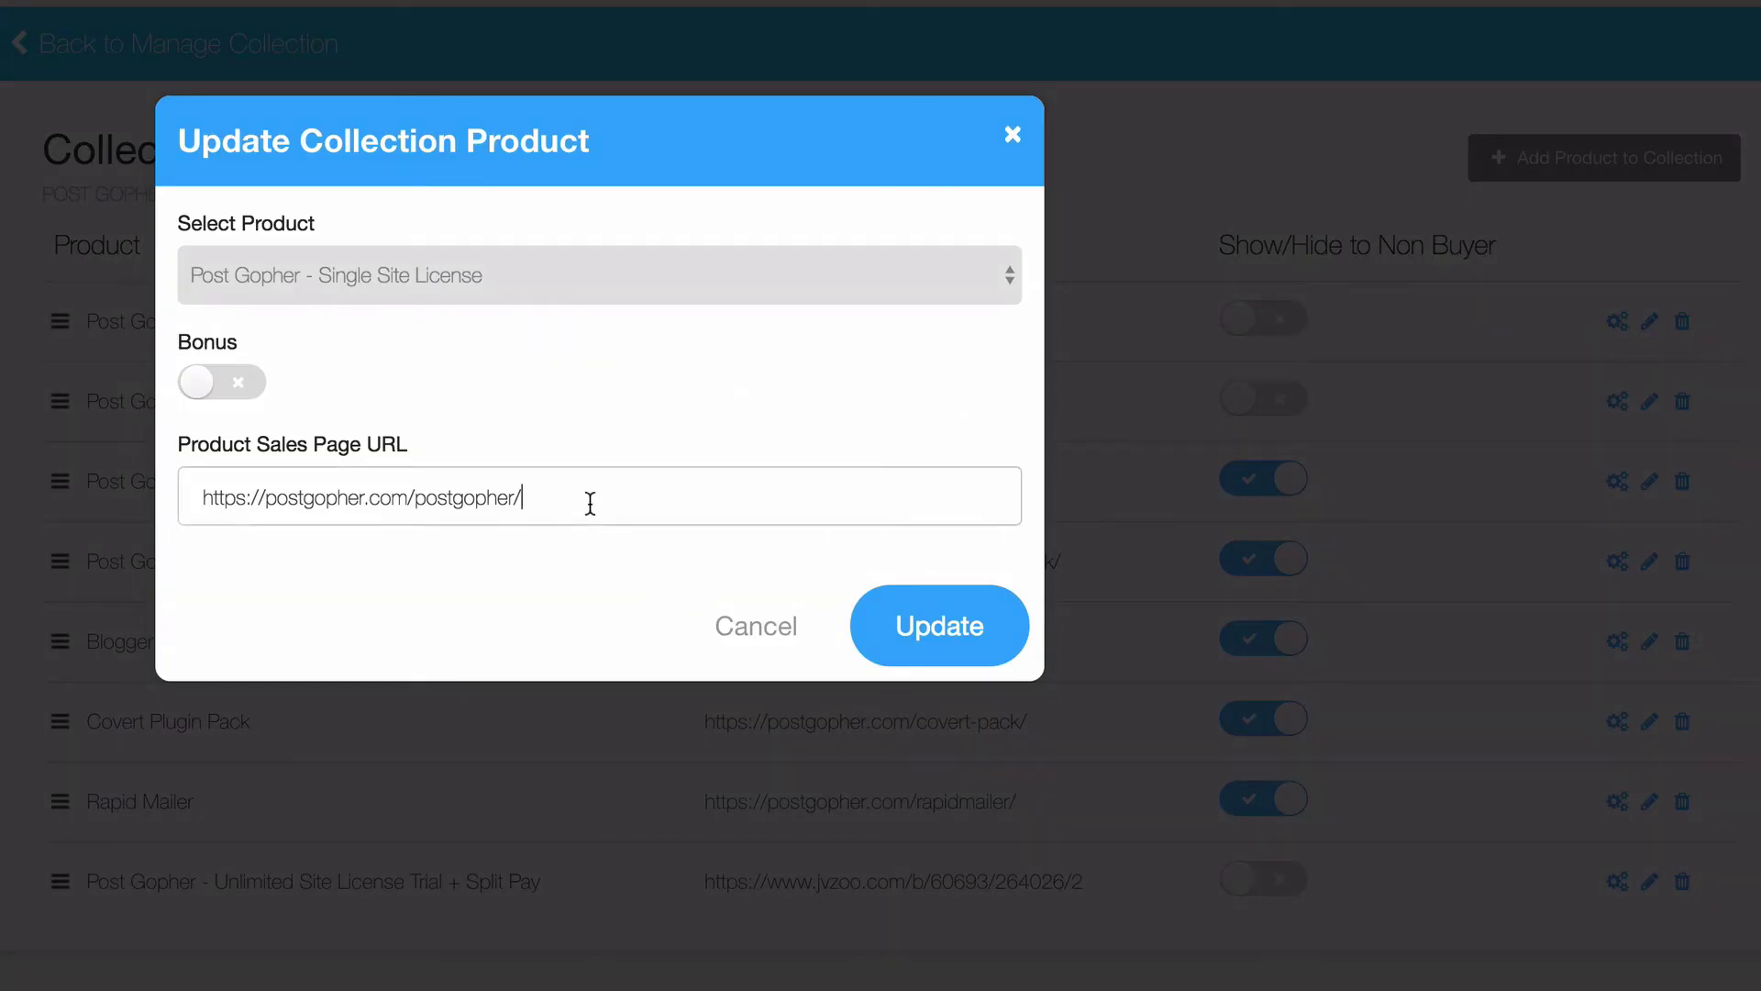
{"action": "left_click_drag", "start_coordinate": [590, 498], "coordinate": [200, 499]}
{"action": "left_click", "coordinate": [223, 570]}
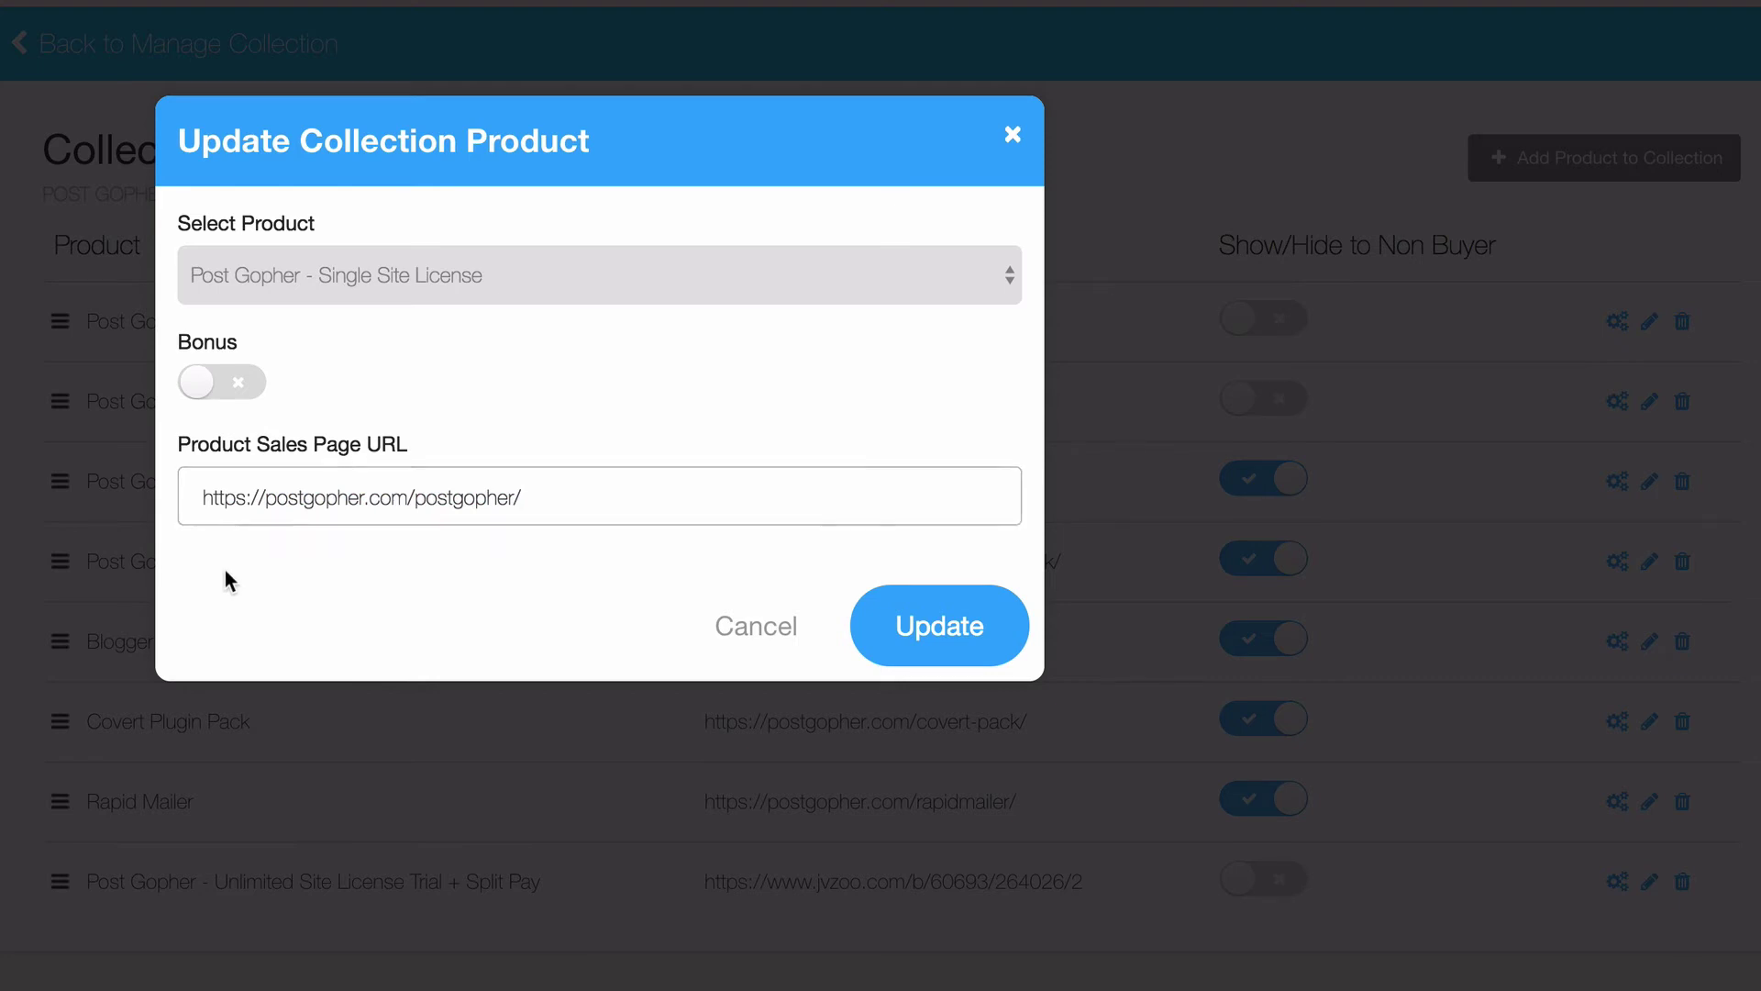
{"action": "left_click", "coordinate": [732, 632]}
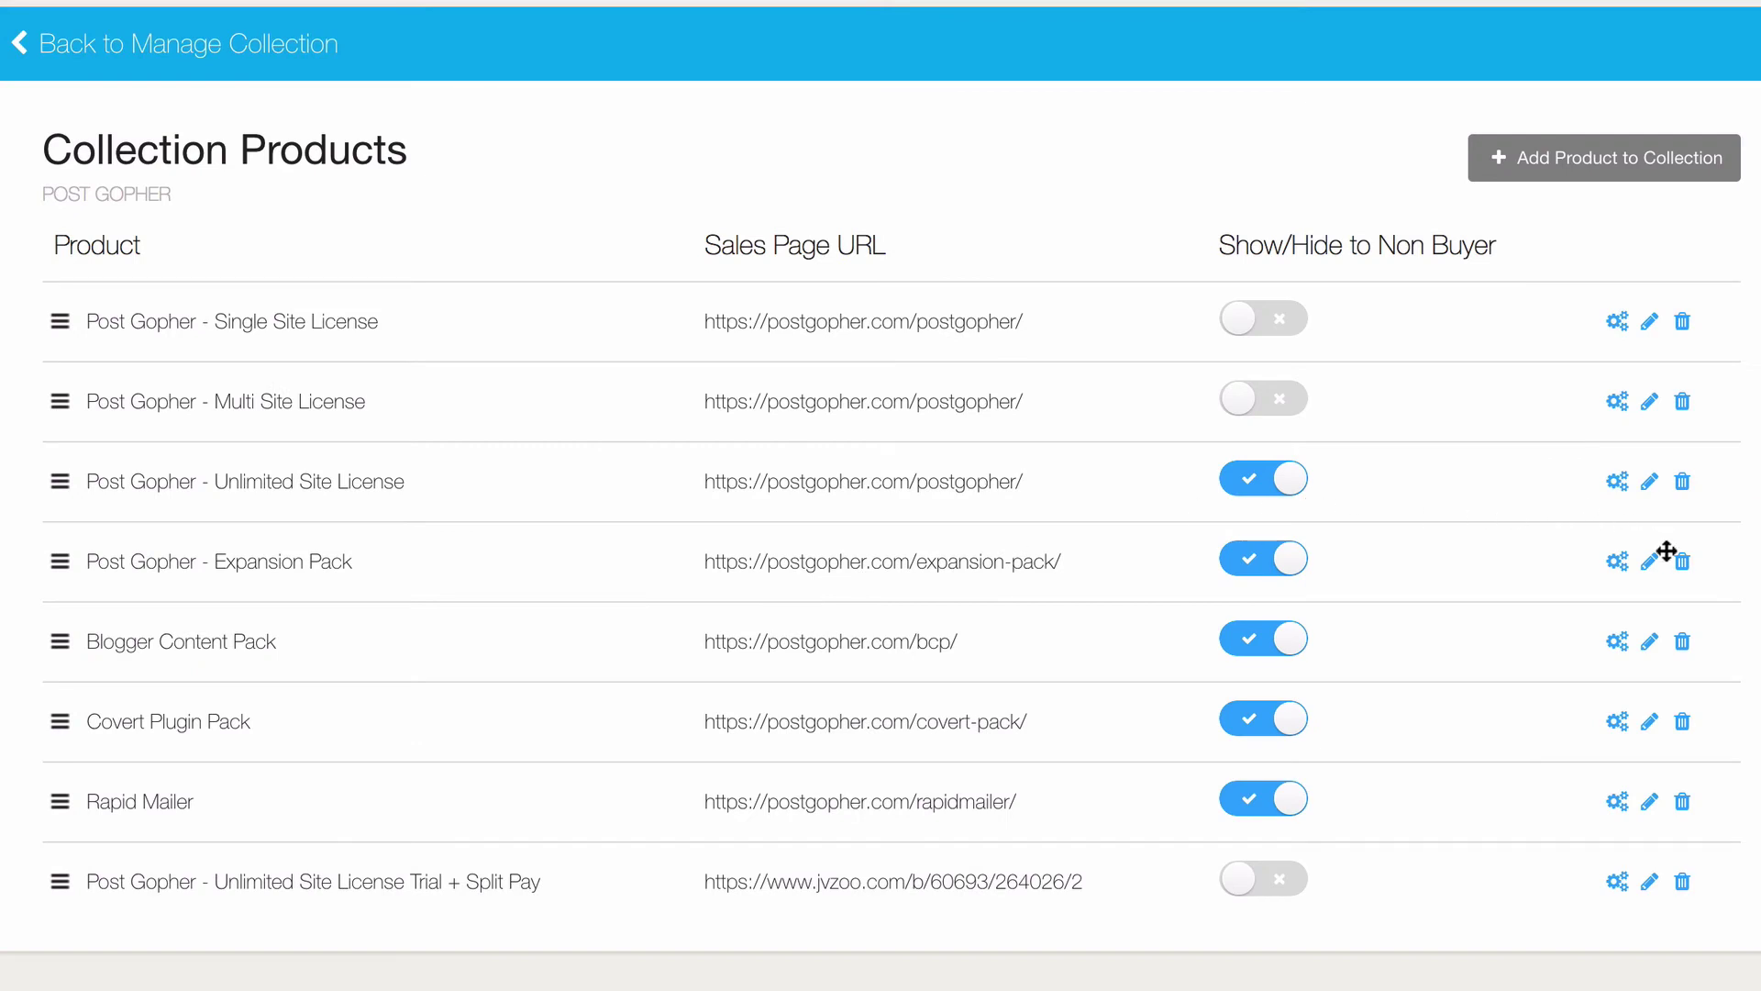
Check the Expansion Pack and Unlimited Site License settings, leaving both unchanged
{"action": "left_click", "coordinate": [1649, 562]}
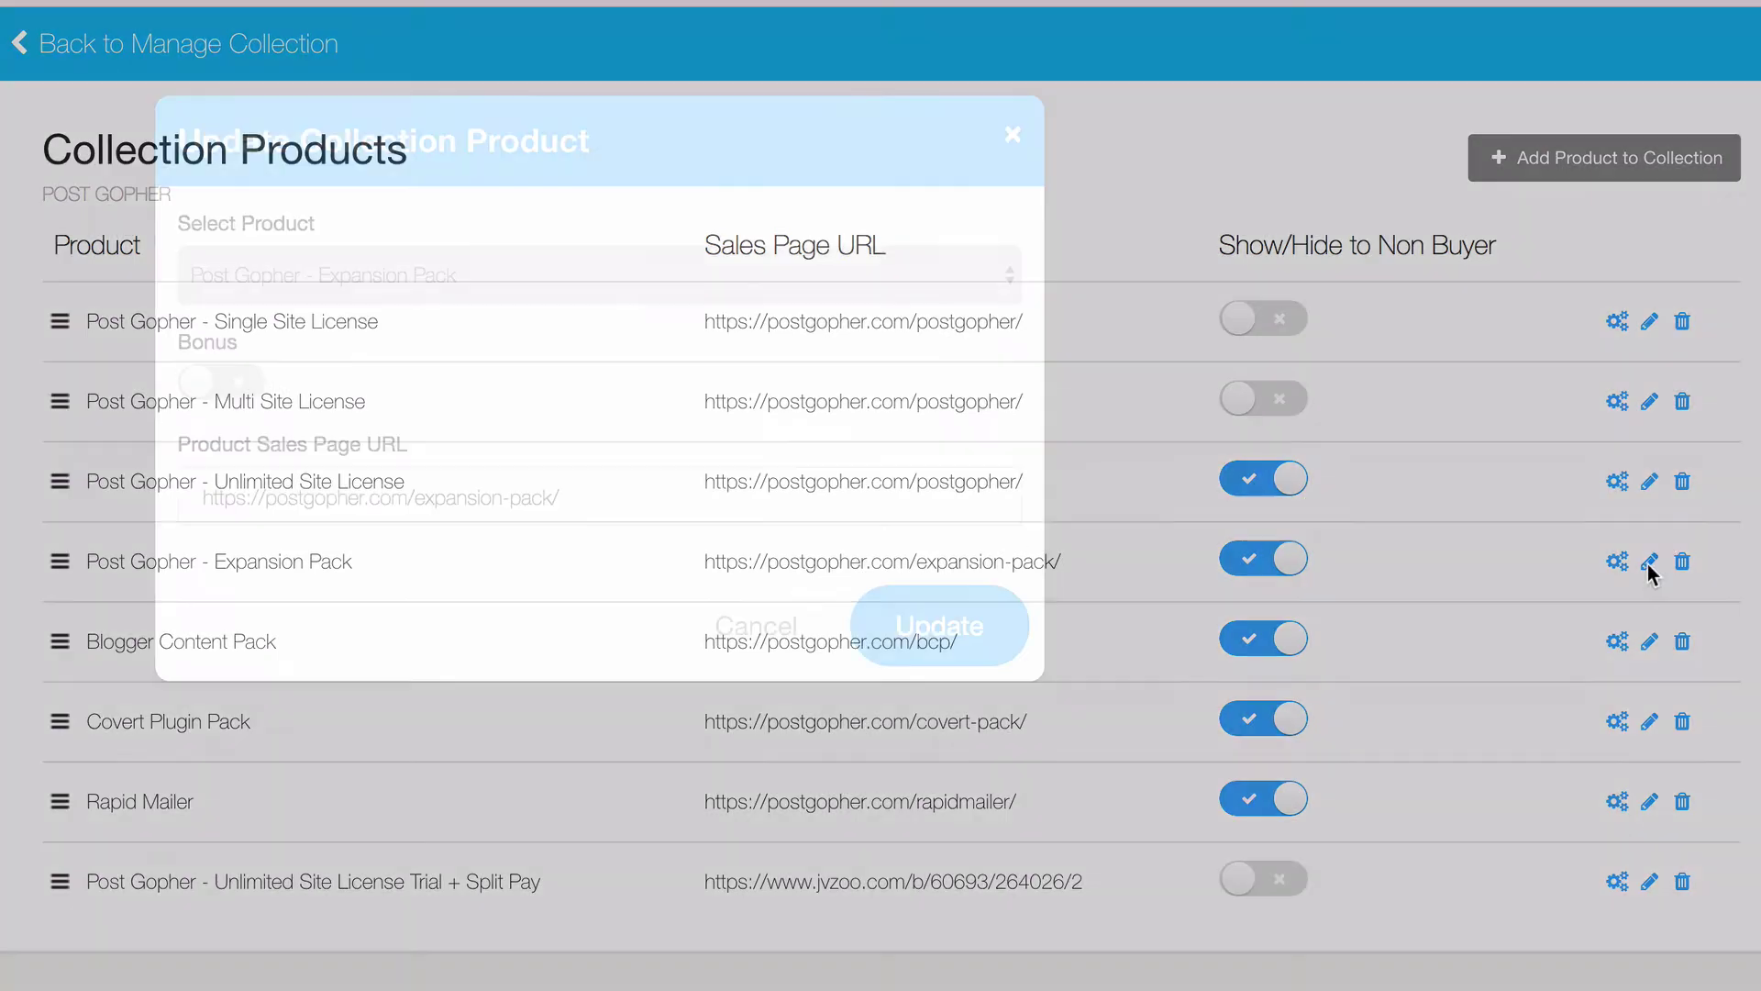
{"action": "left_click", "coordinate": [658, 496]}
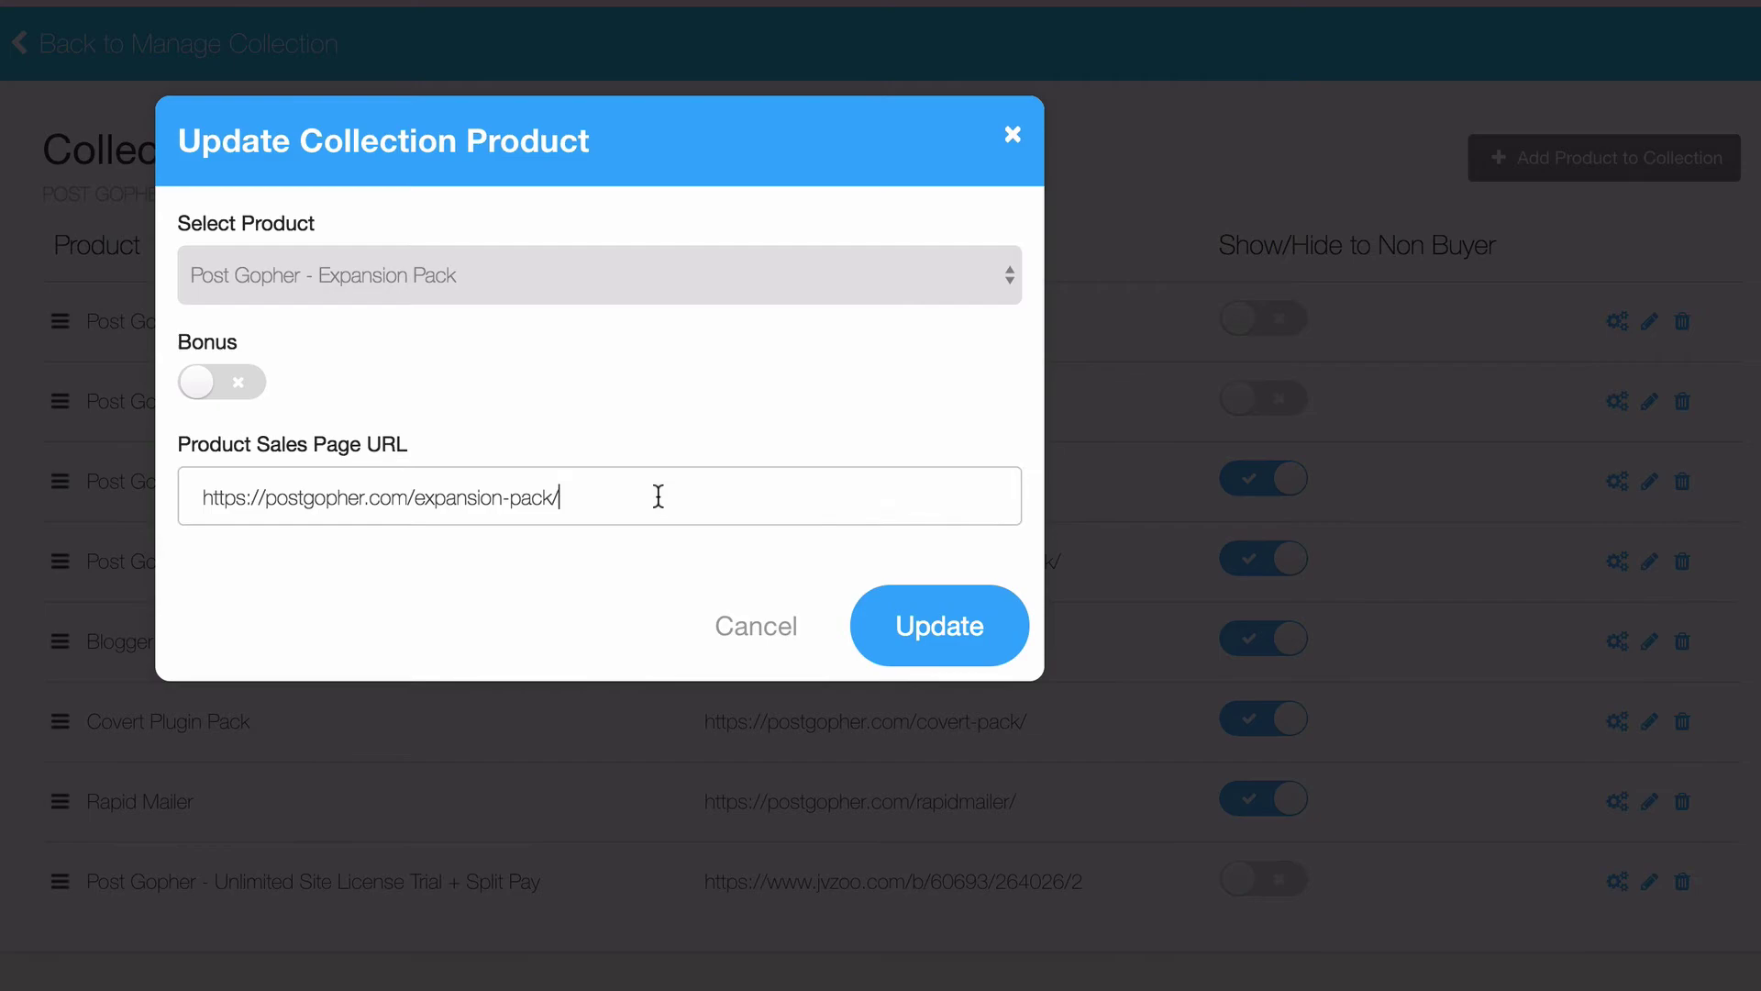
{"action": "left_click", "coordinate": [743, 627]}
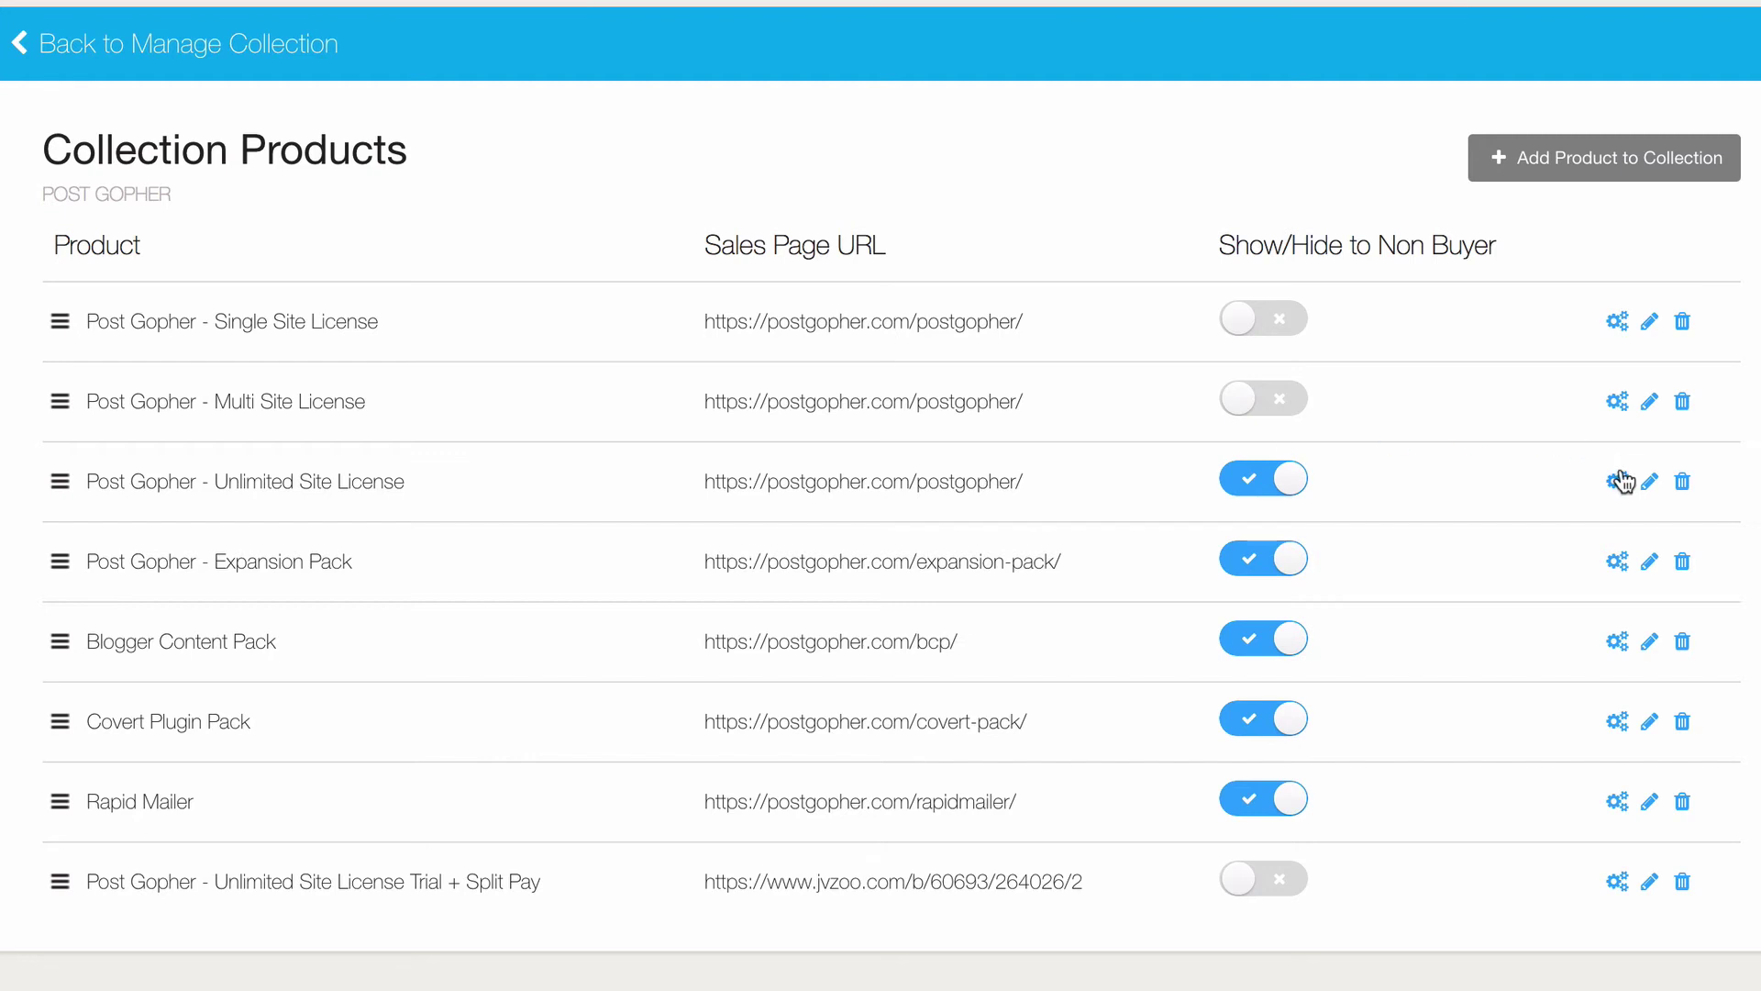
{"action": "left_click", "coordinate": [1648, 483]}
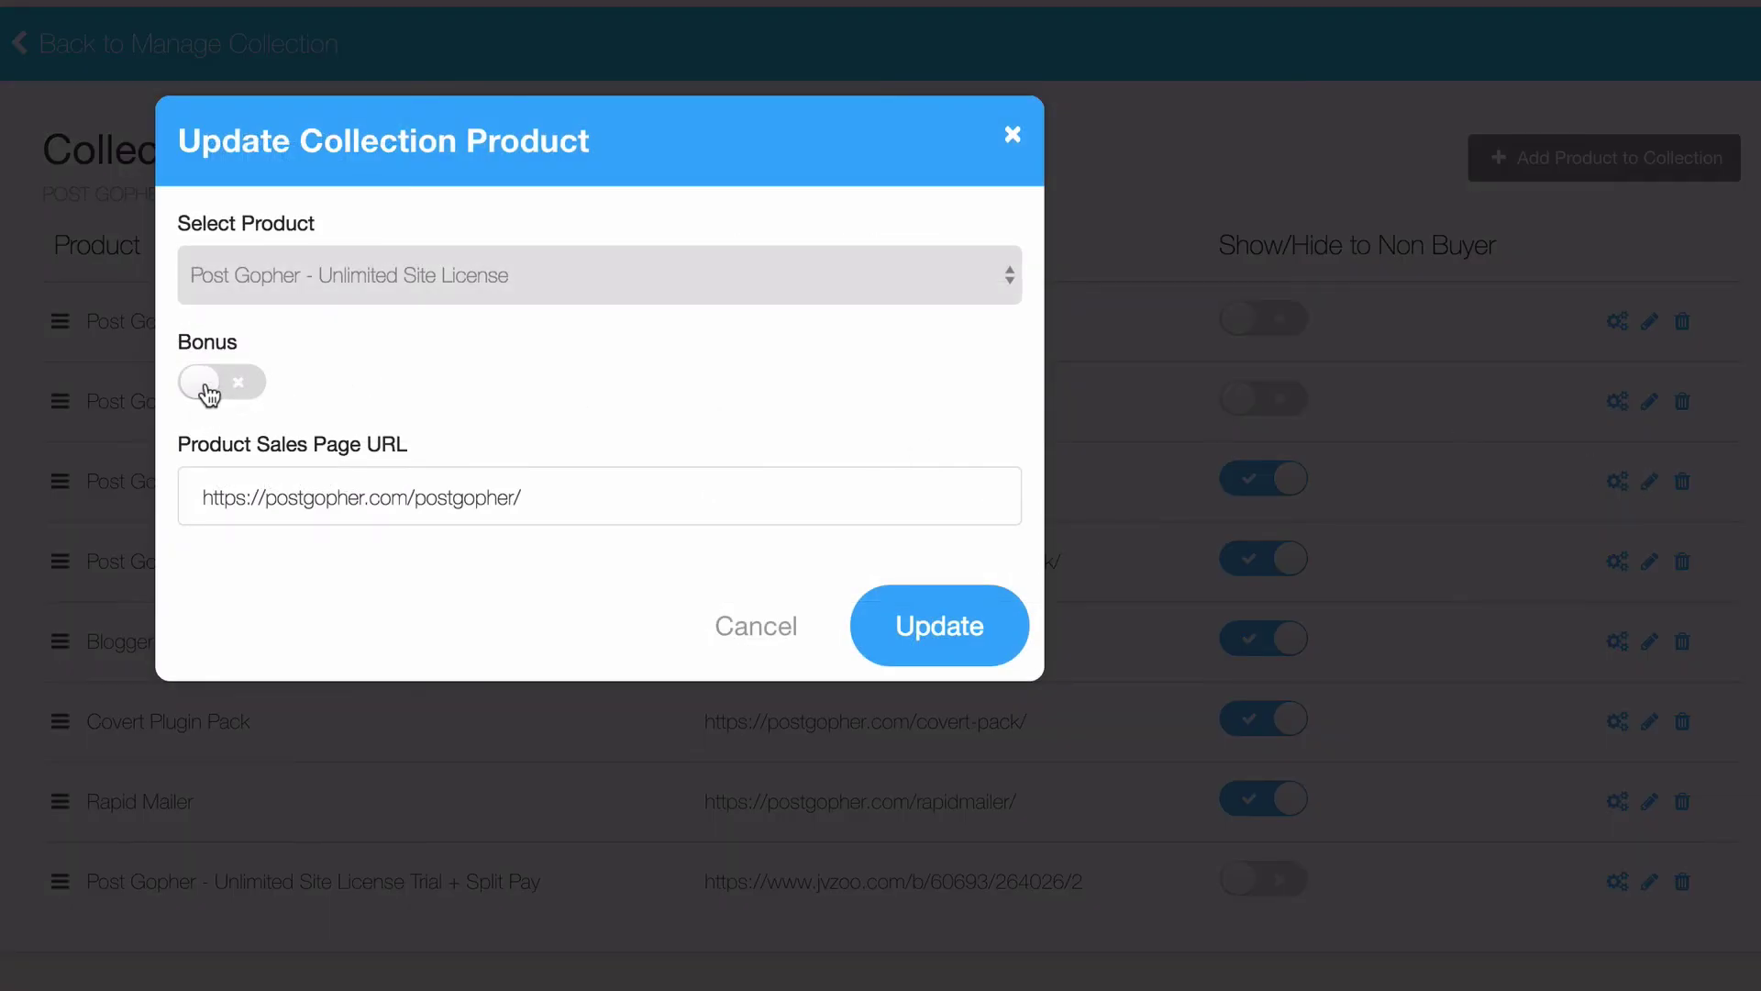
{"action": "left_click", "coordinate": [1013, 136]}
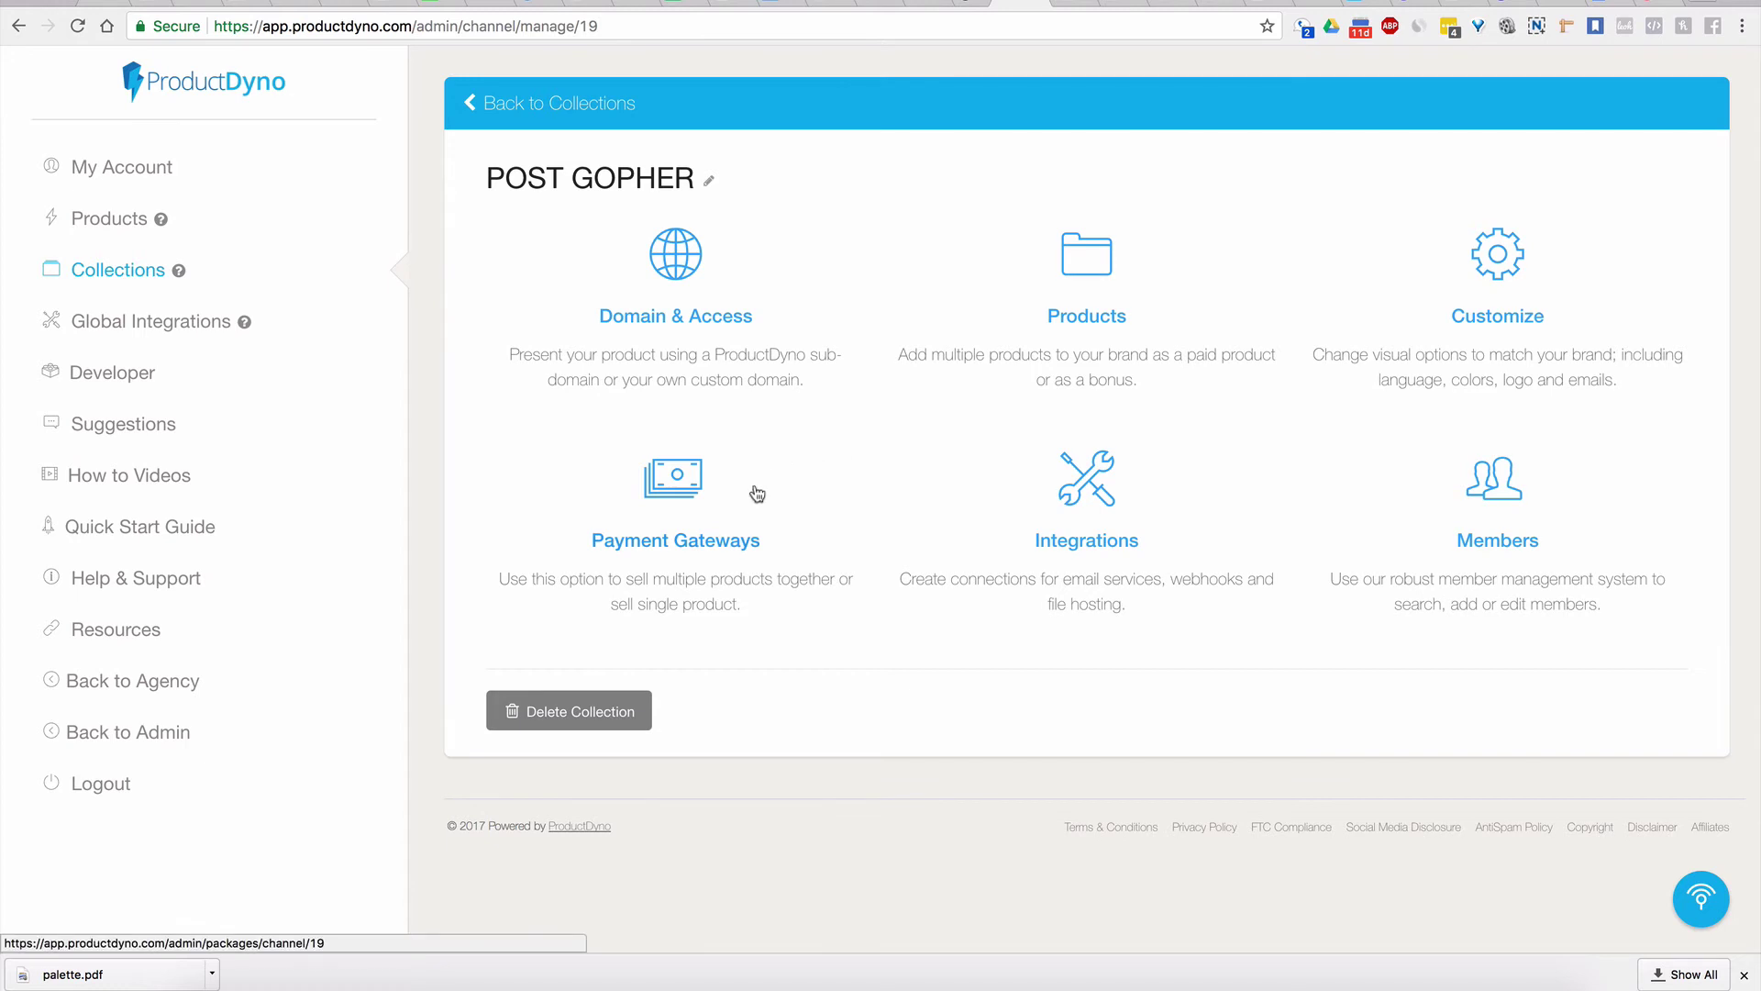
Open the POST GOPHER collection's Payment Gateways list
{"action": "left_click", "coordinate": [673, 560]}
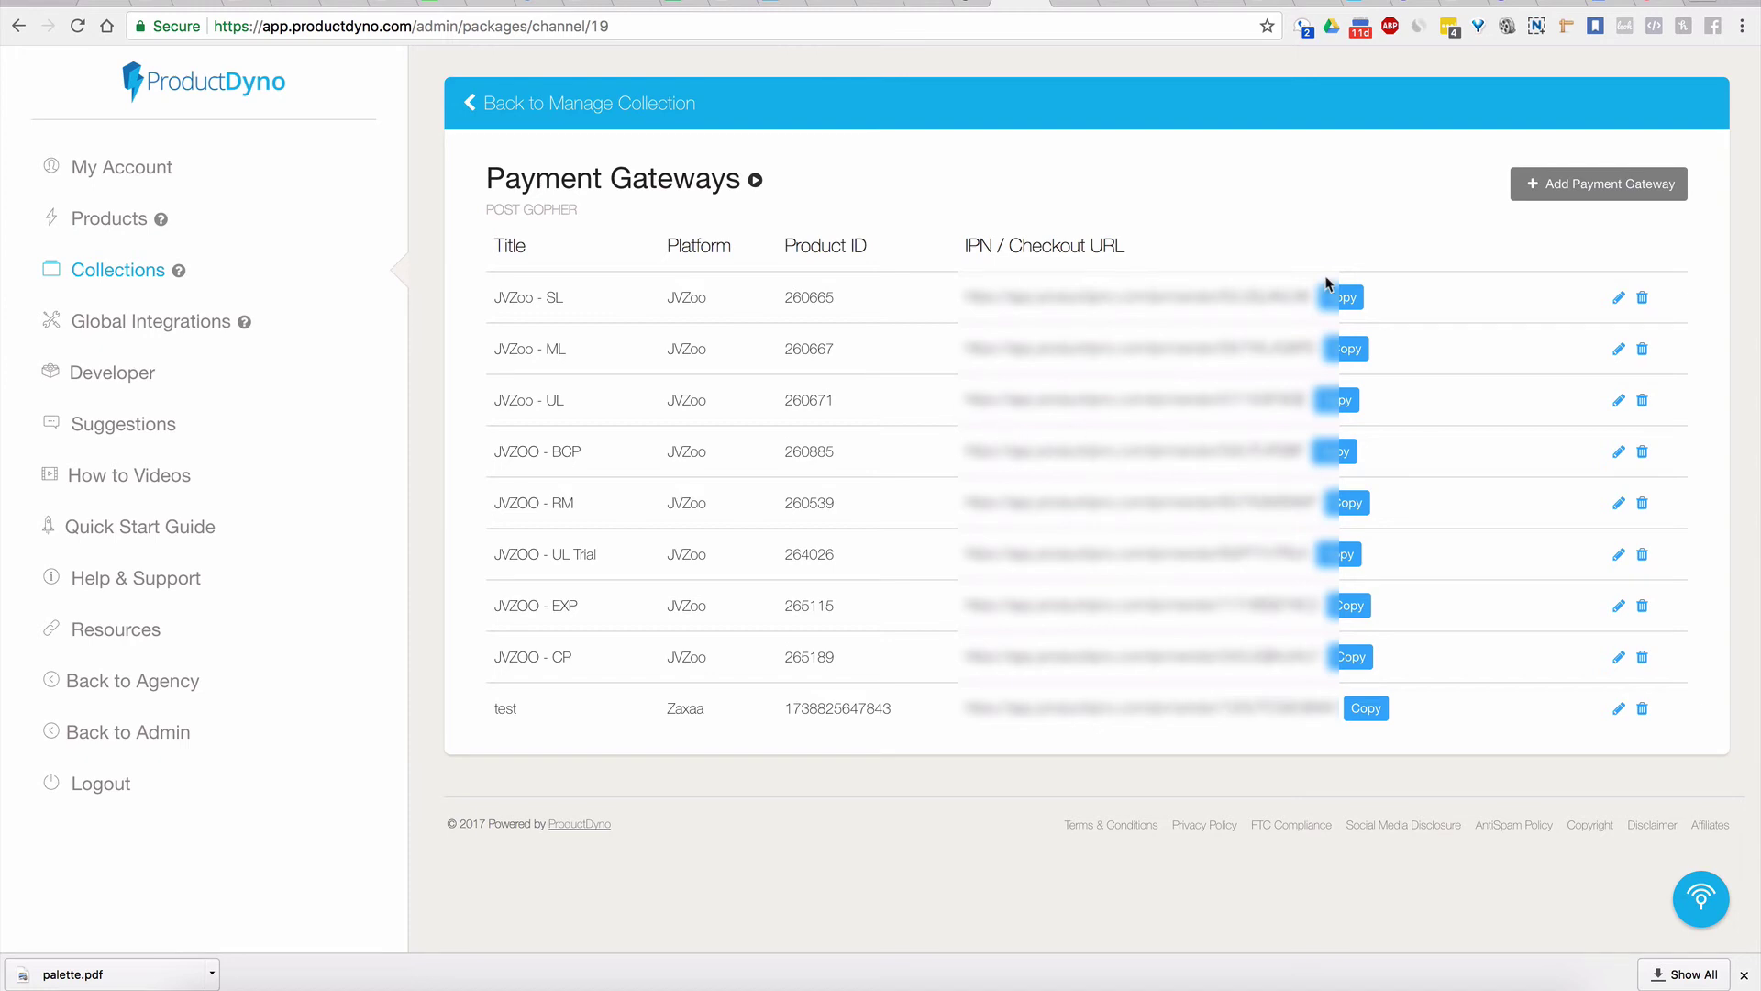
{"action": "left_click", "coordinate": [1616, 299]}
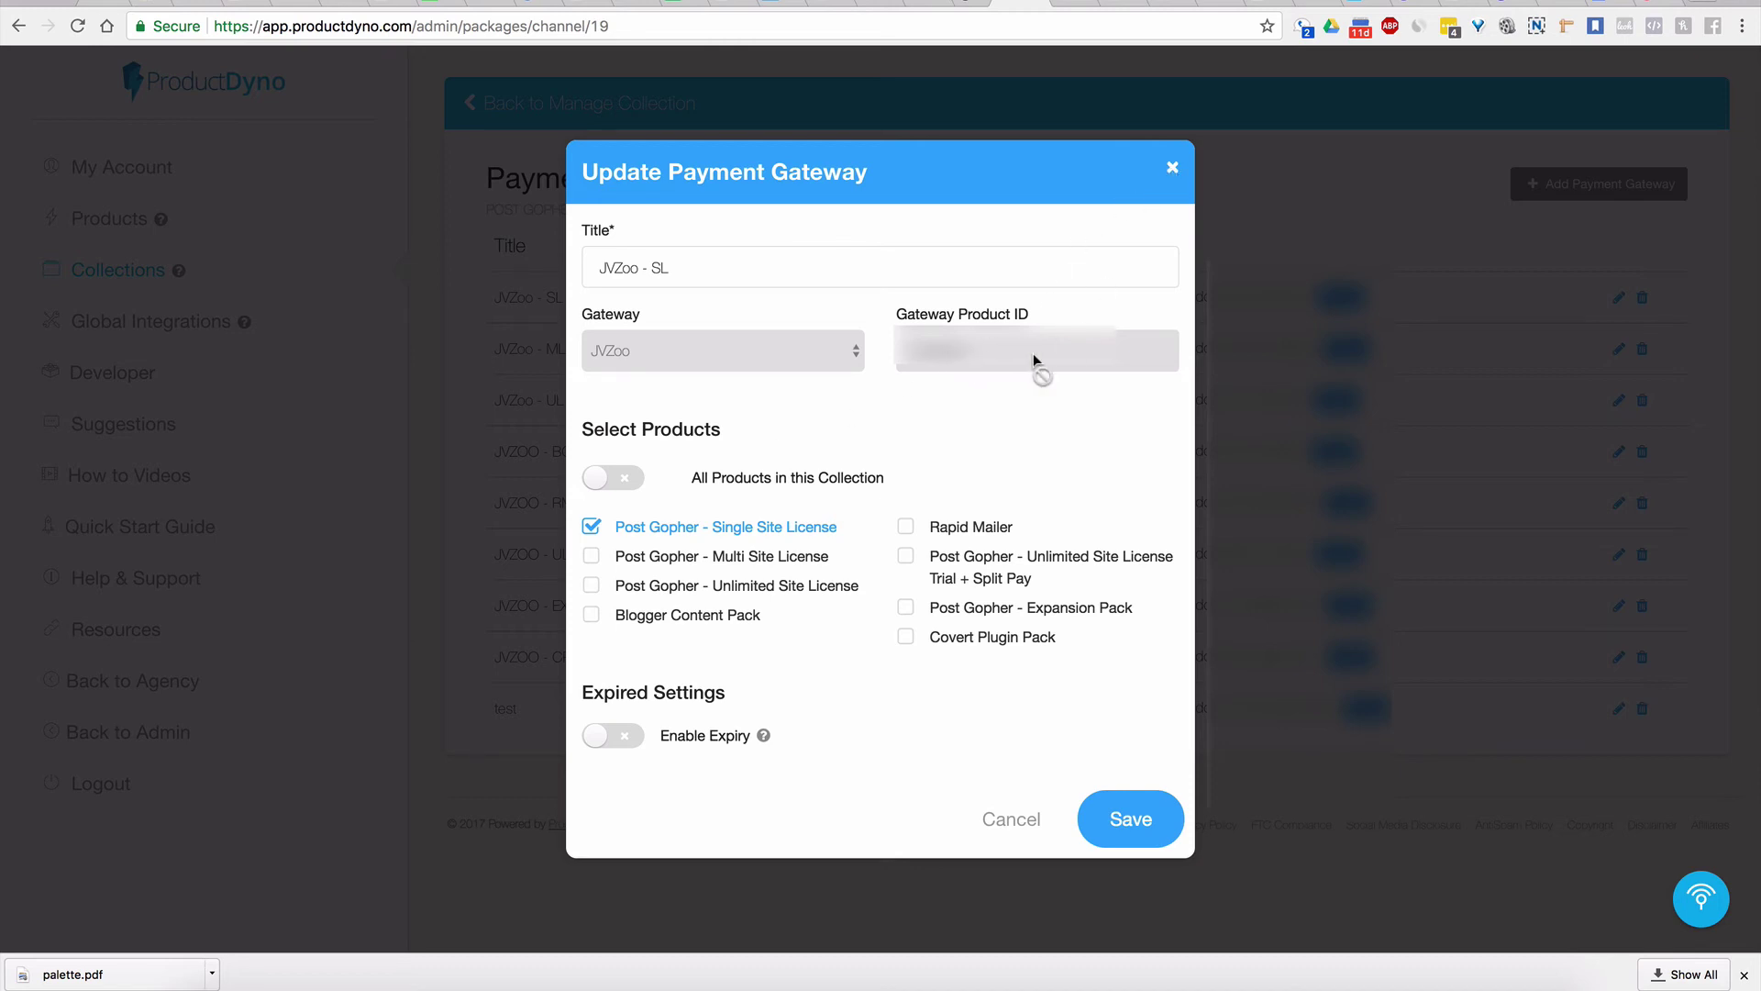
{"action": "left_click", "coordinate": [1172, 169]}
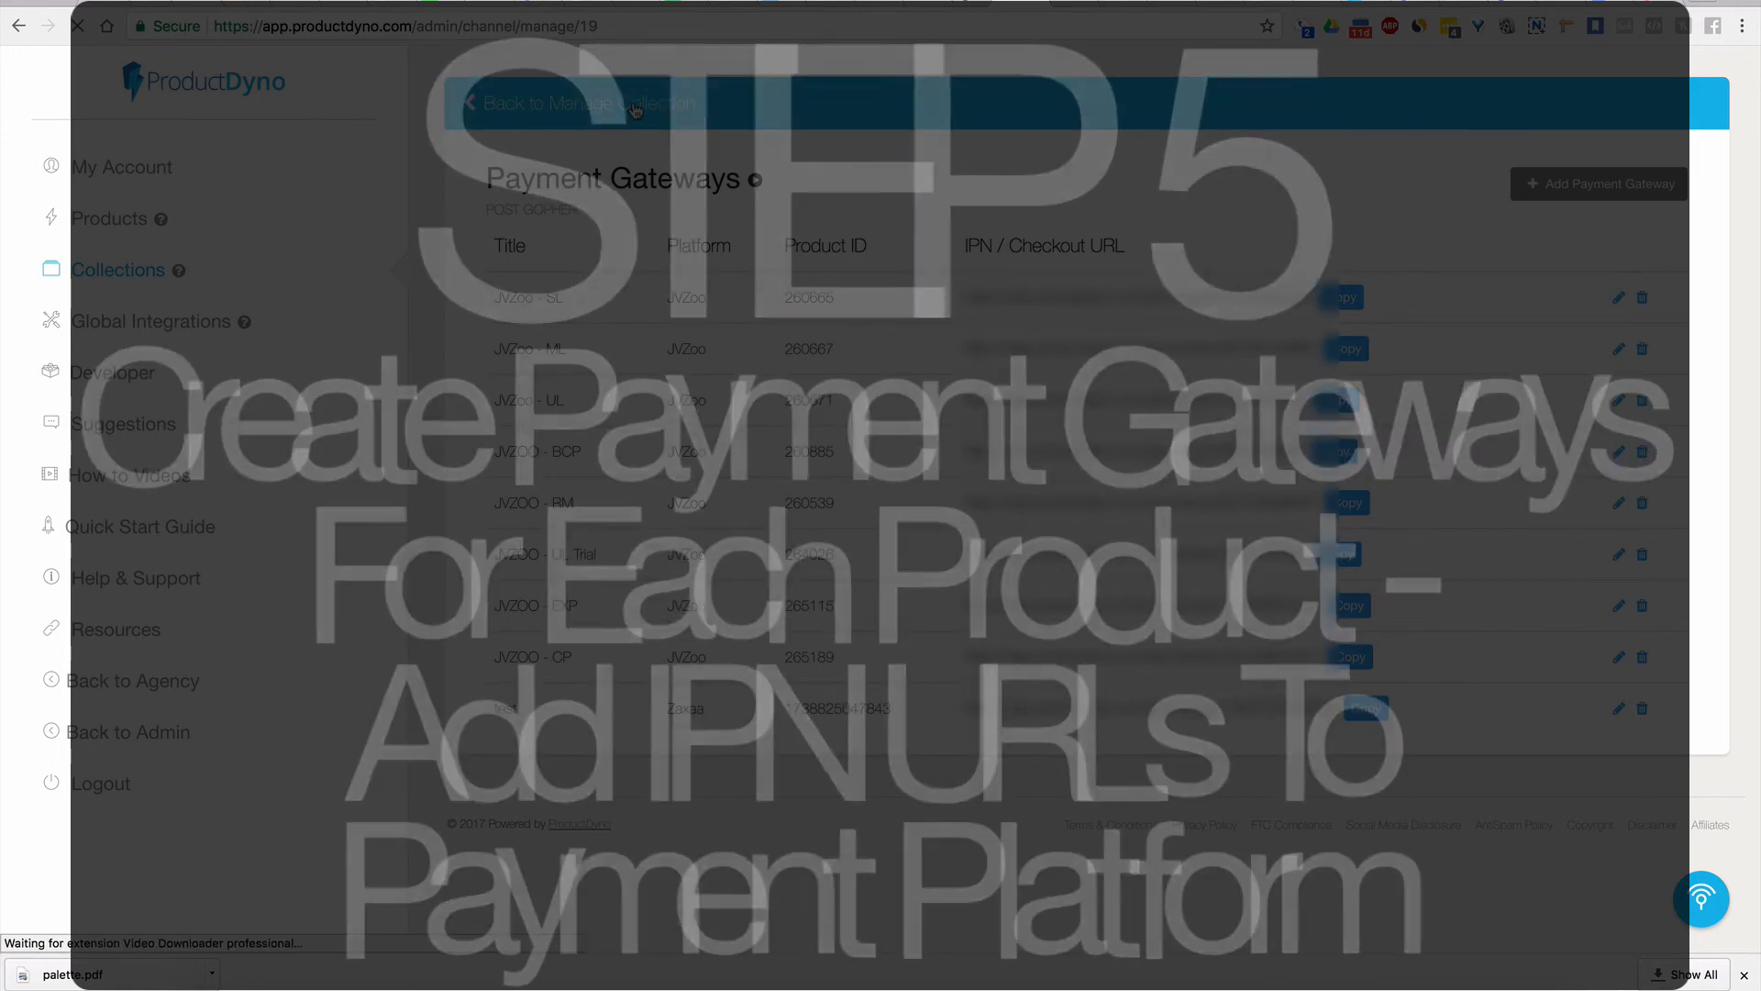
Go back to the POST GOPHER collection overview and open its Customize settings
{"action": "left_click", "coordinate": [635, 109]}
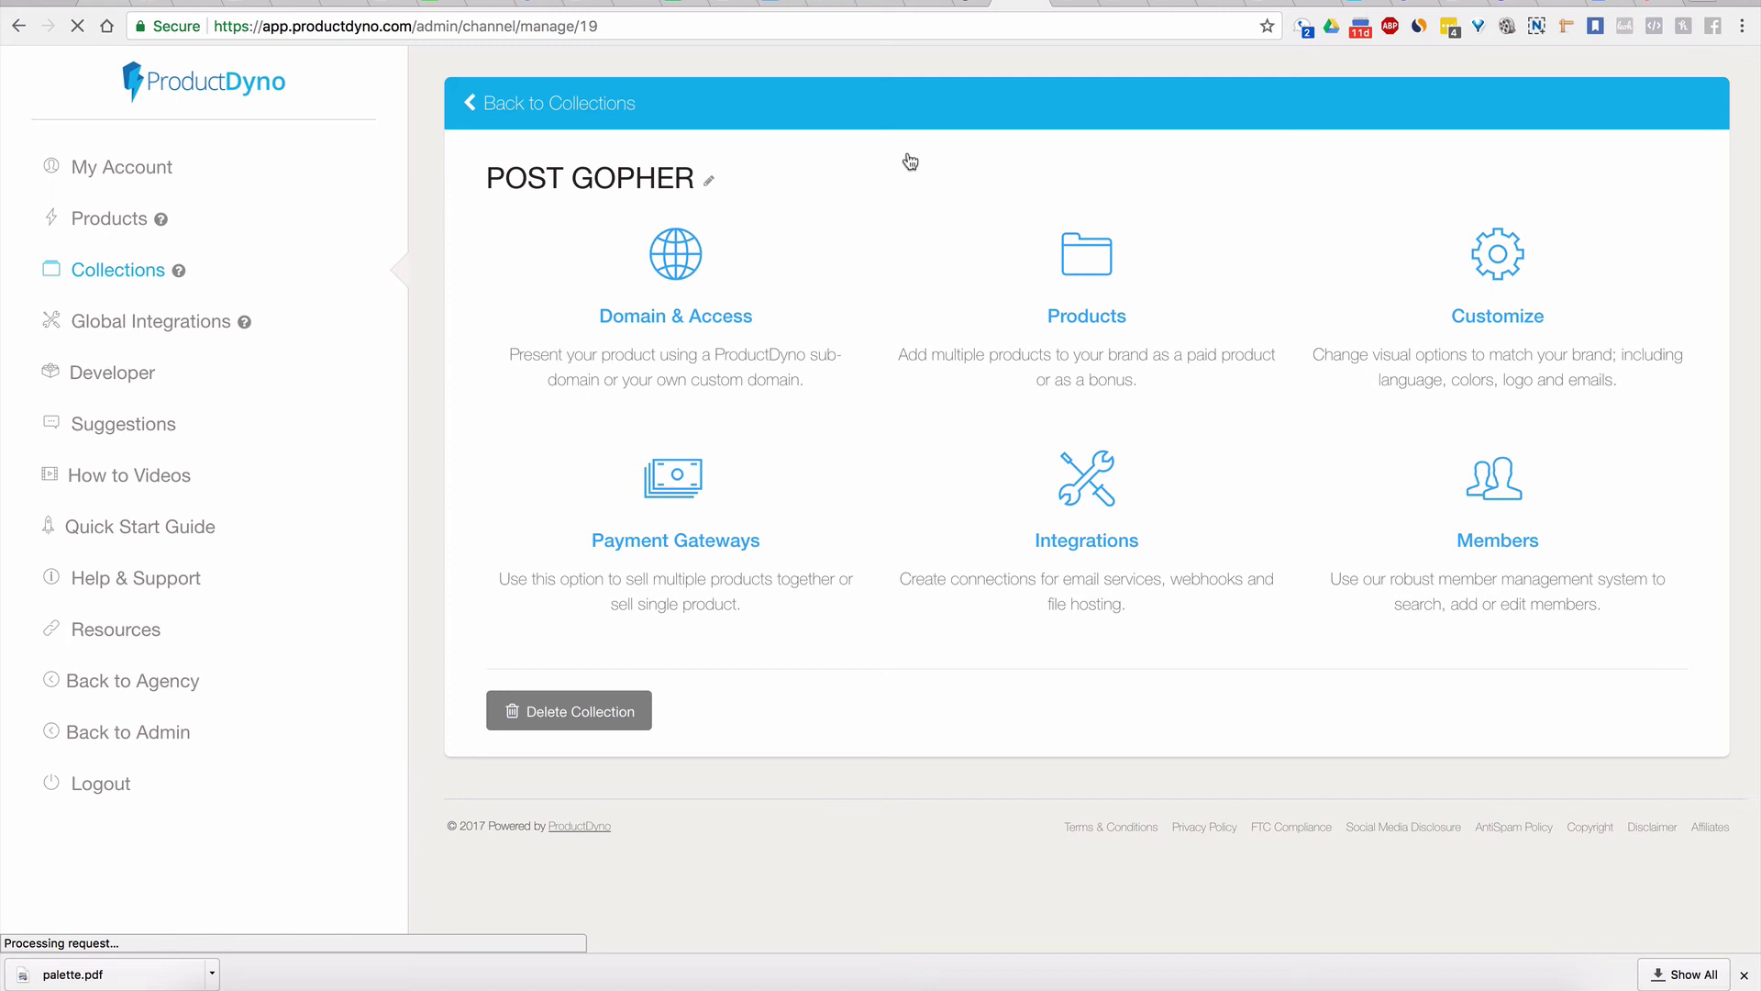
{"action": "left_click", "coordinate": [1487, 307]}
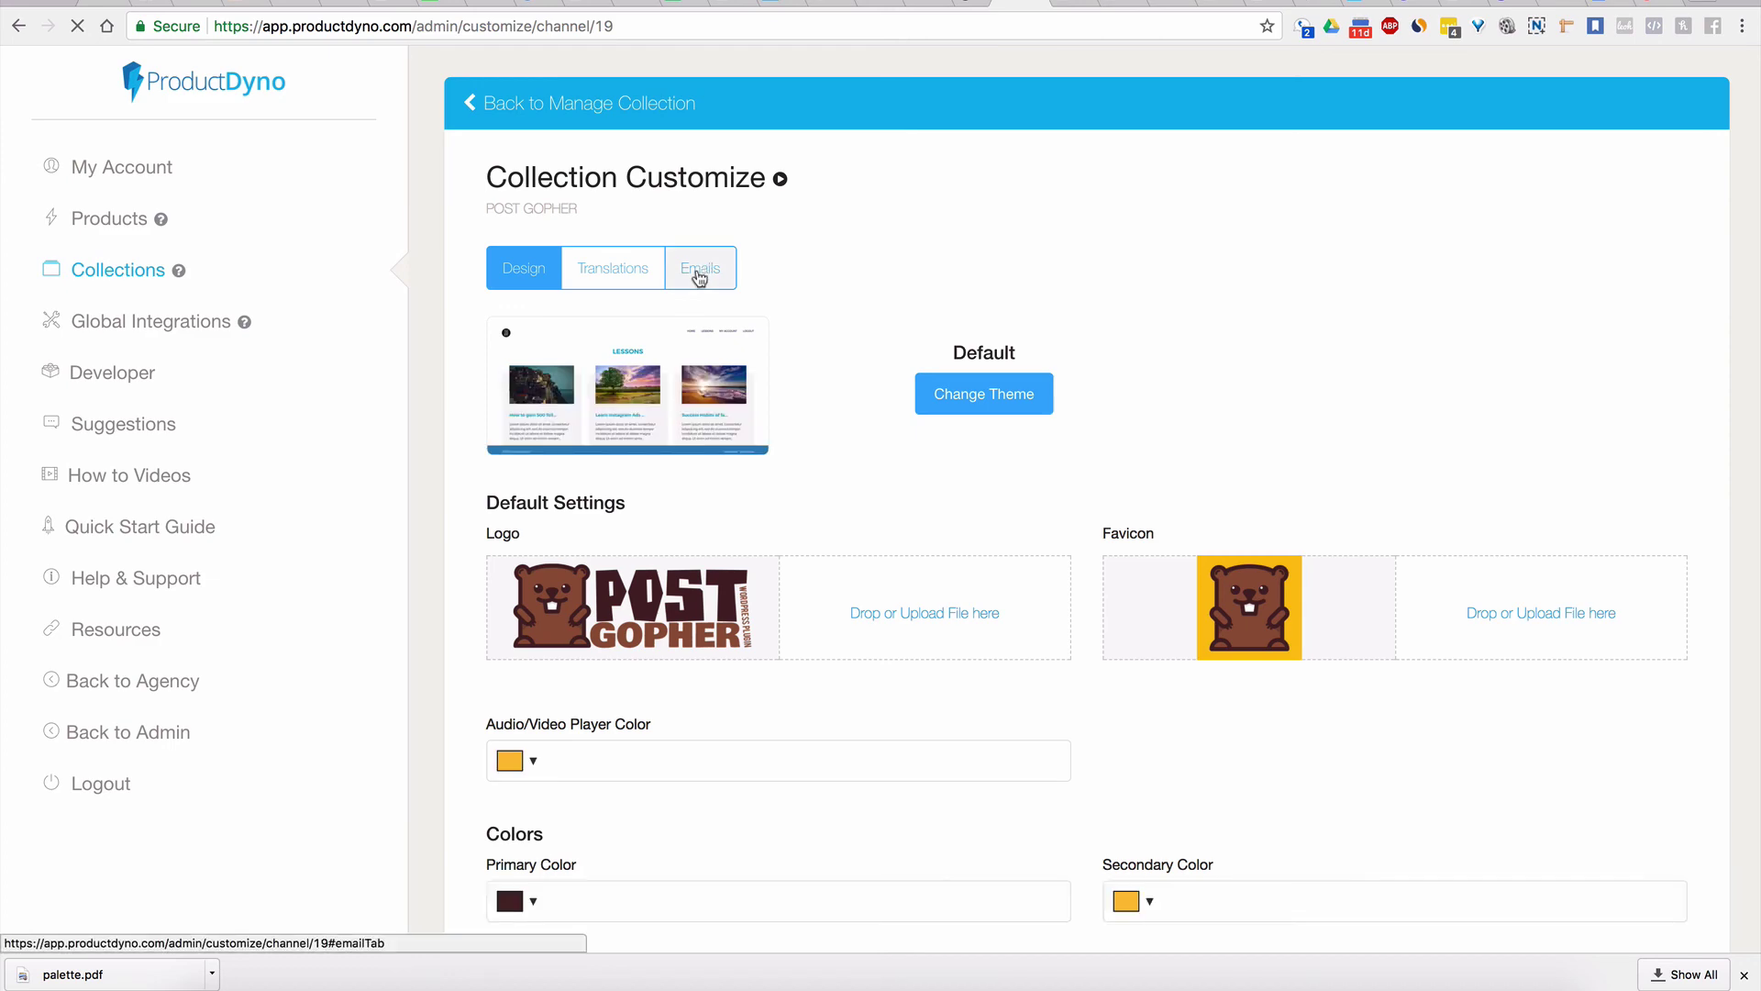
Review the collection's welcome email under Emails, then return to the Products list
{"action": "left_click", "coordinate": [699, 277]}
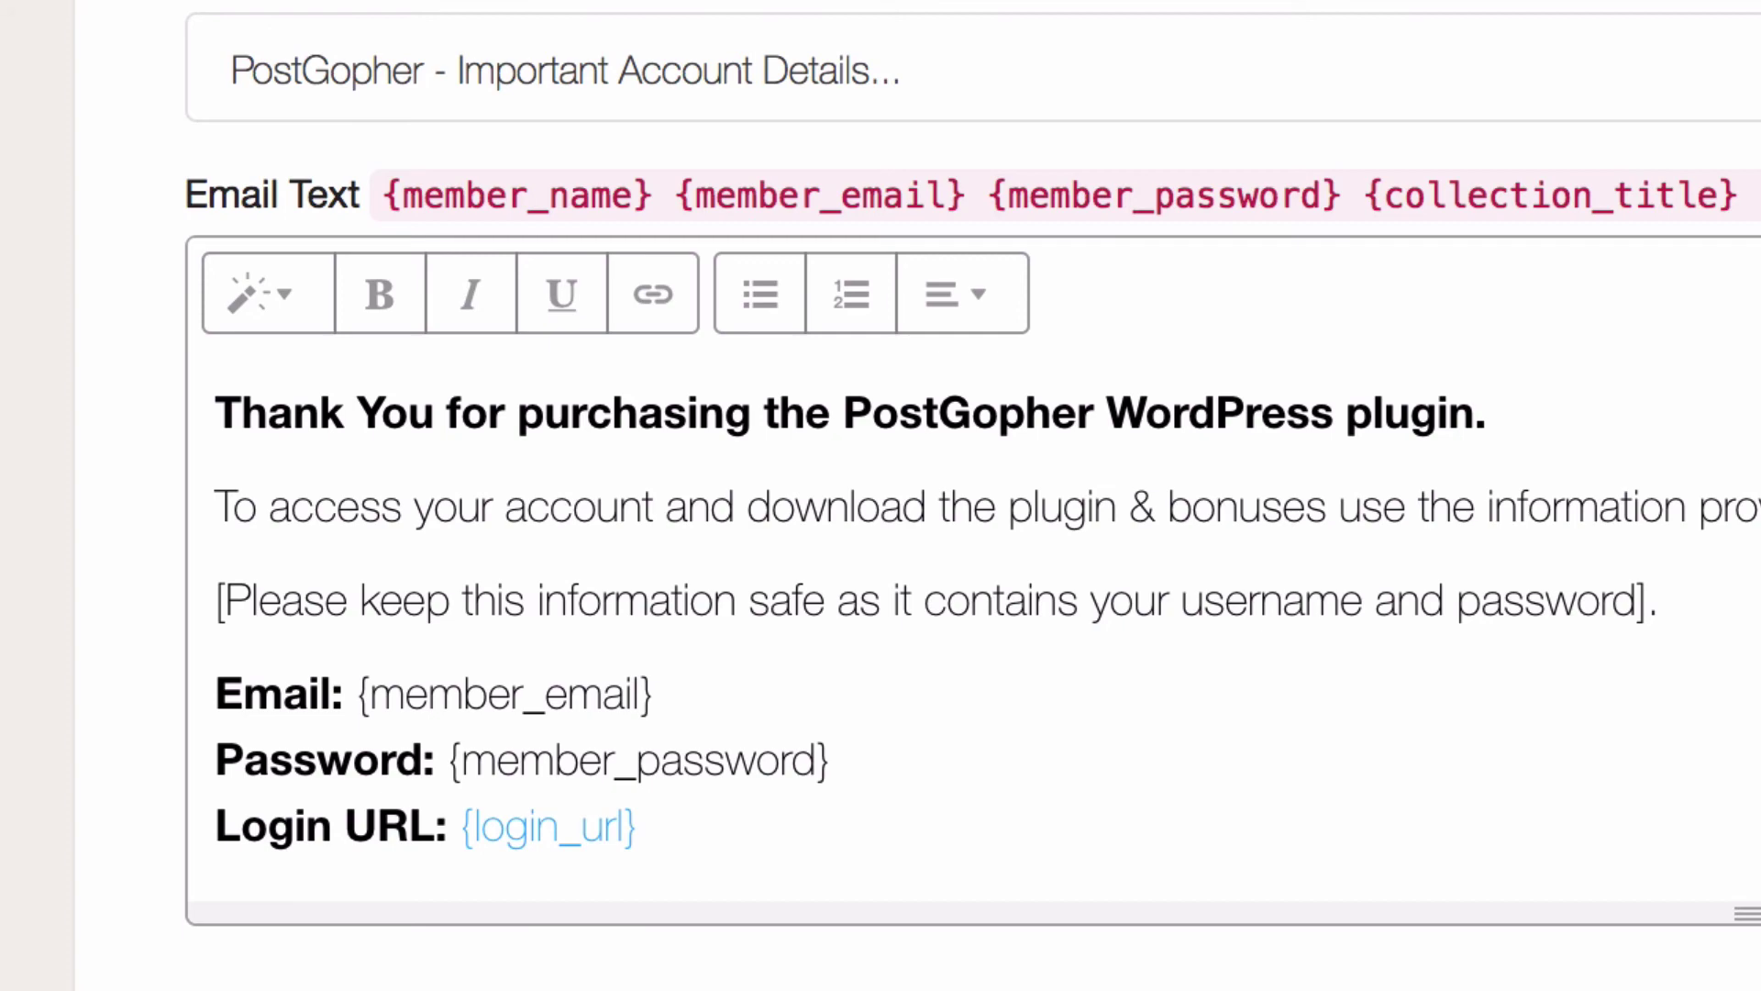
{"action": "left_click", "coordinate": [109, 223]}
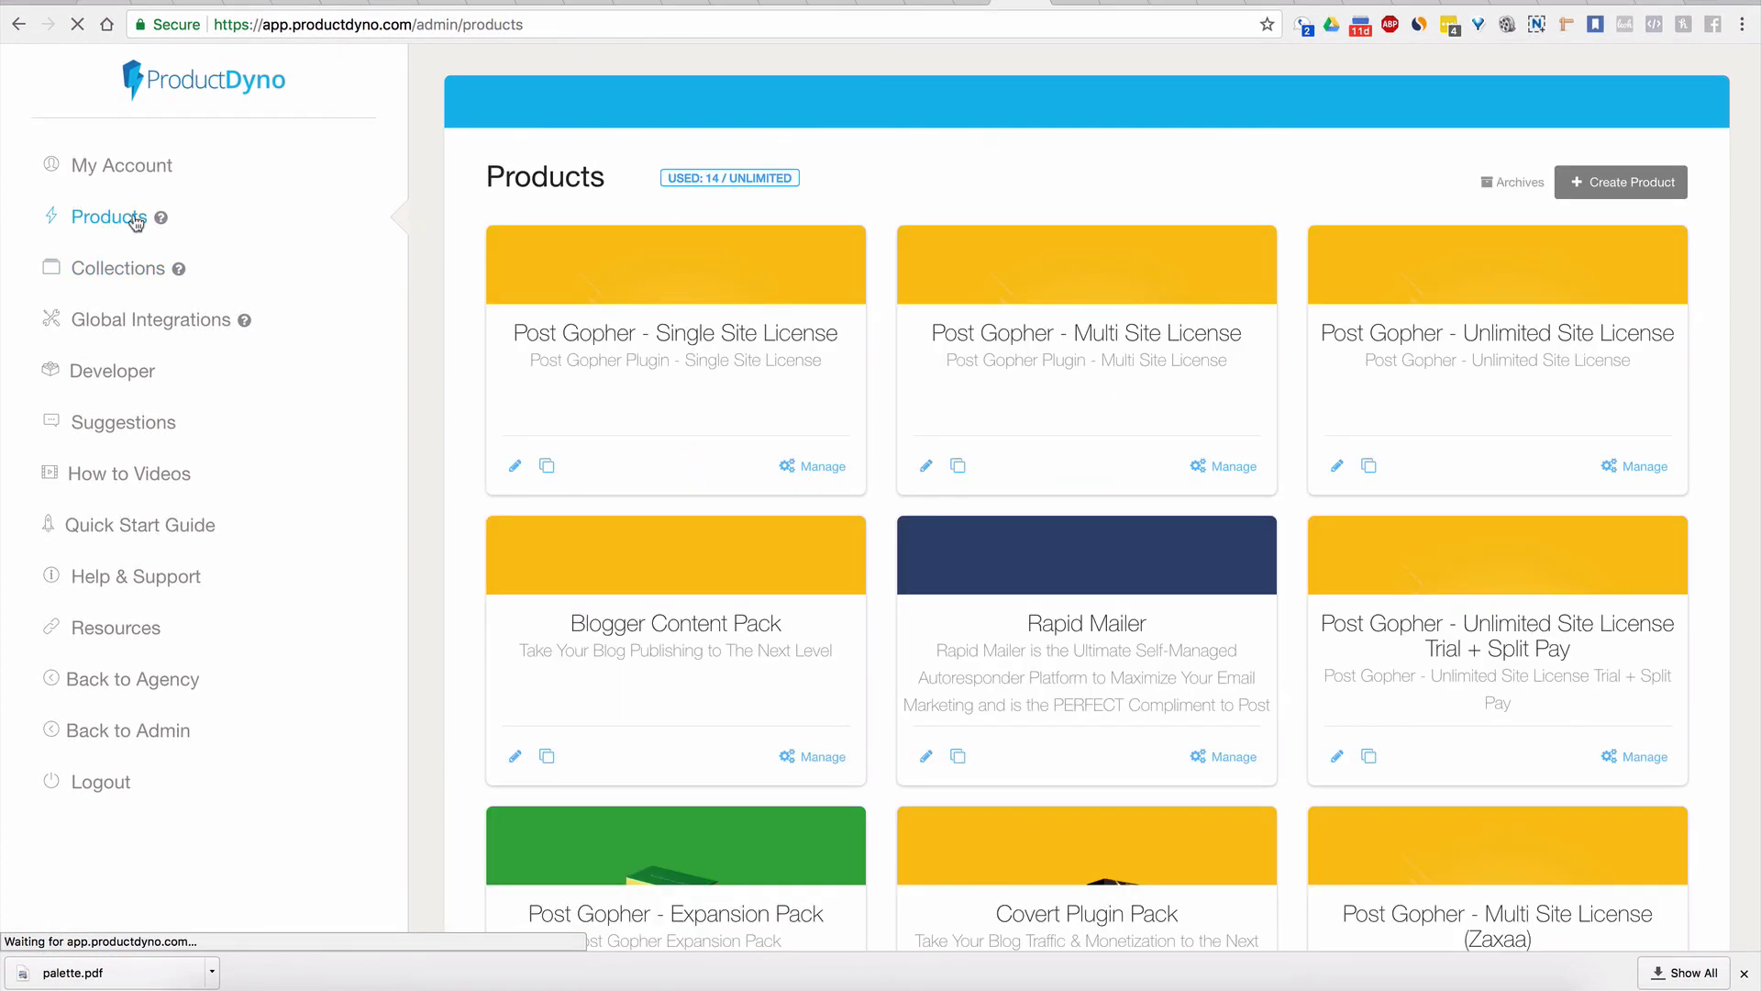
Review the Post Gopher - Single Site License welcome email under Customize, then return to its management page
{"action": "left_click", "coordinate": [680, 339]}
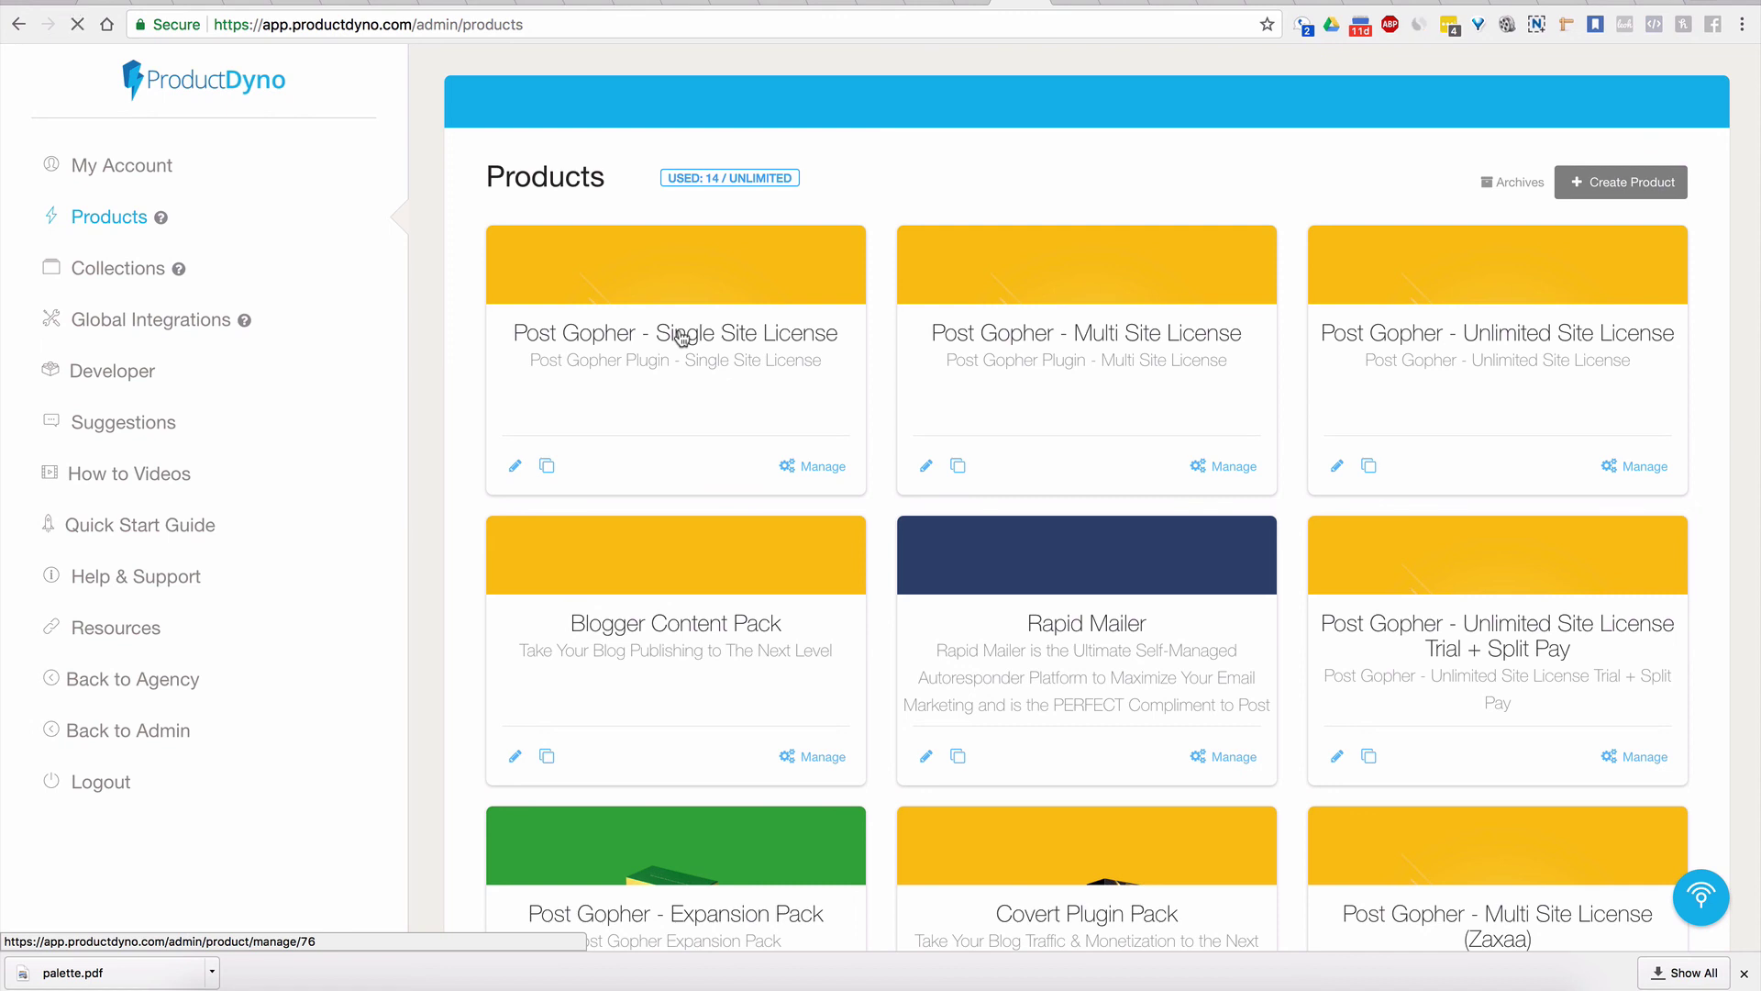
{"action": "left_click", "coordinate": [1498, 314]}
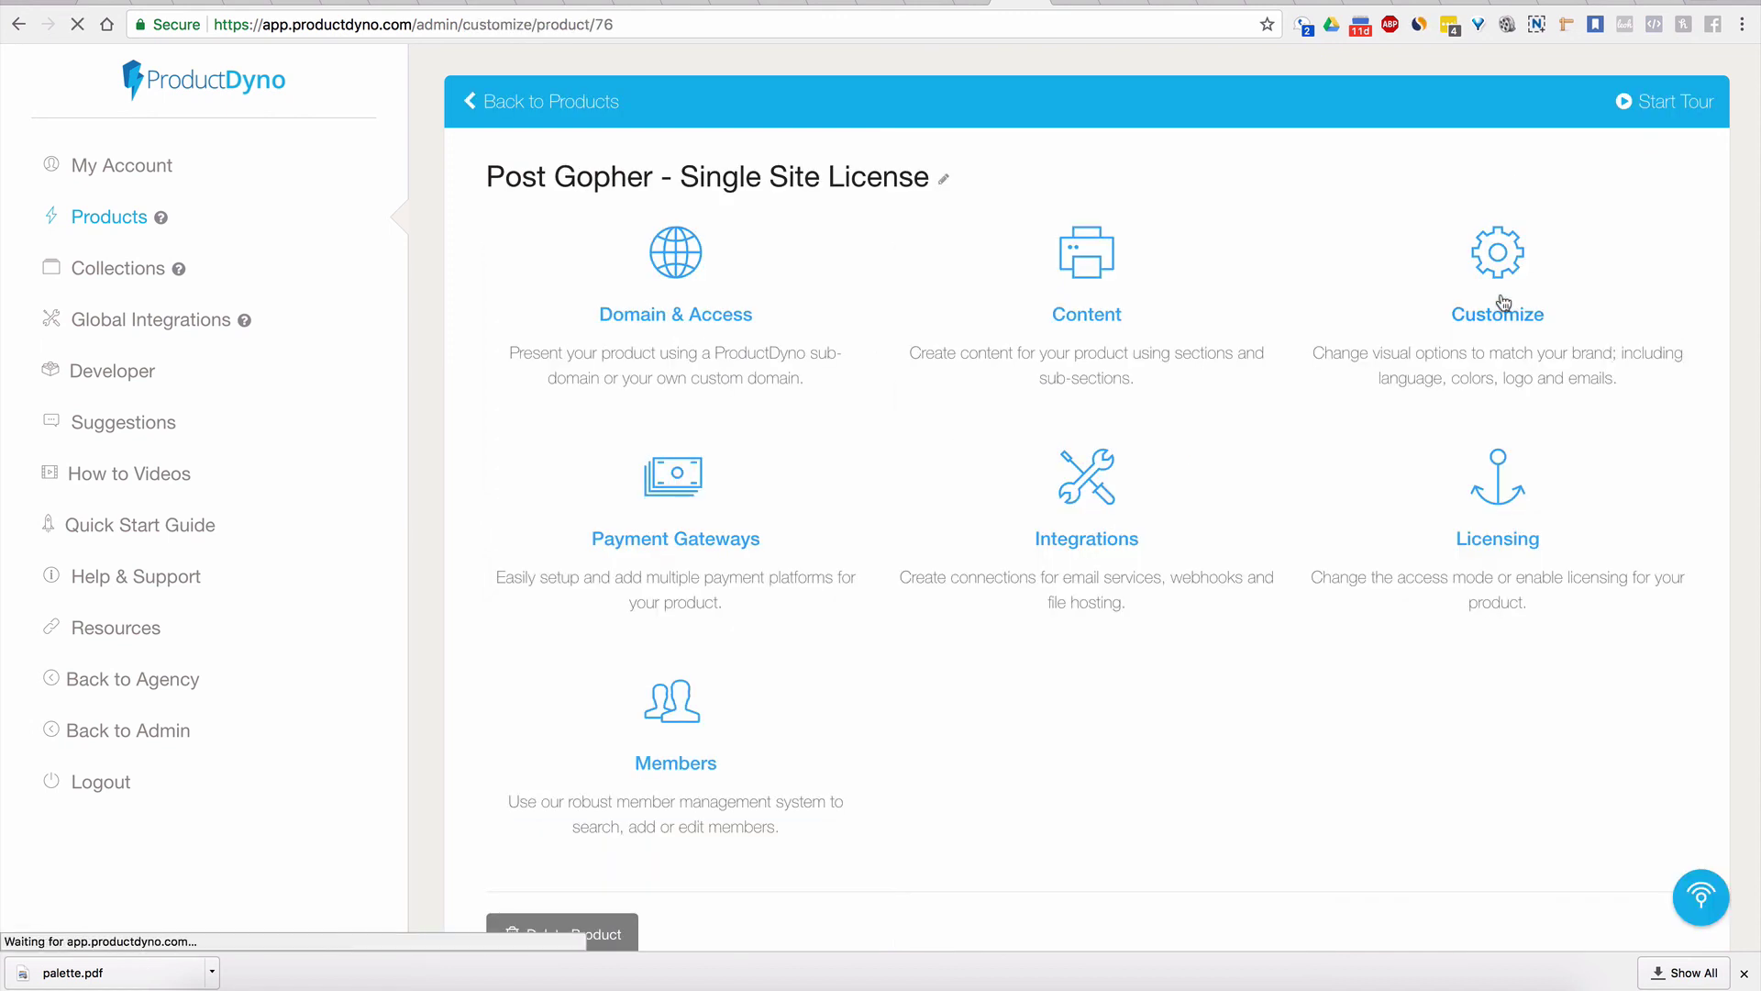
{"action": "left_click", "coordinate": [709, 274]}
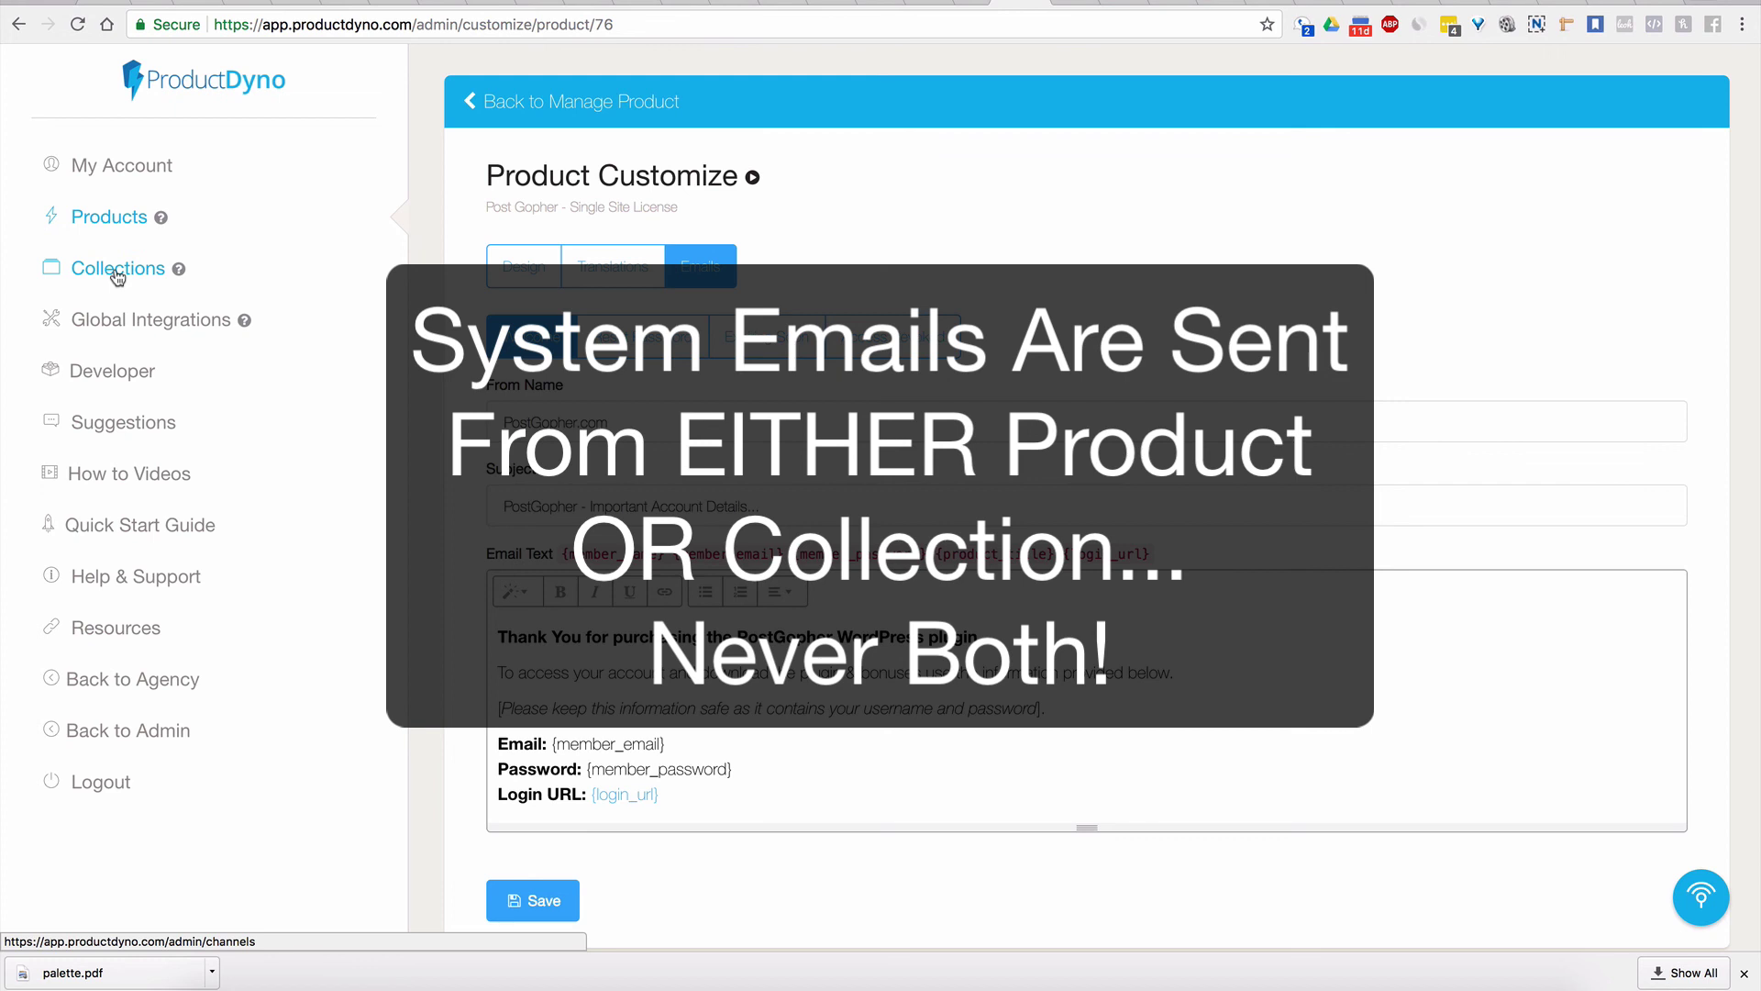
{"action": "left_click", "coordinate": [496, 105]}
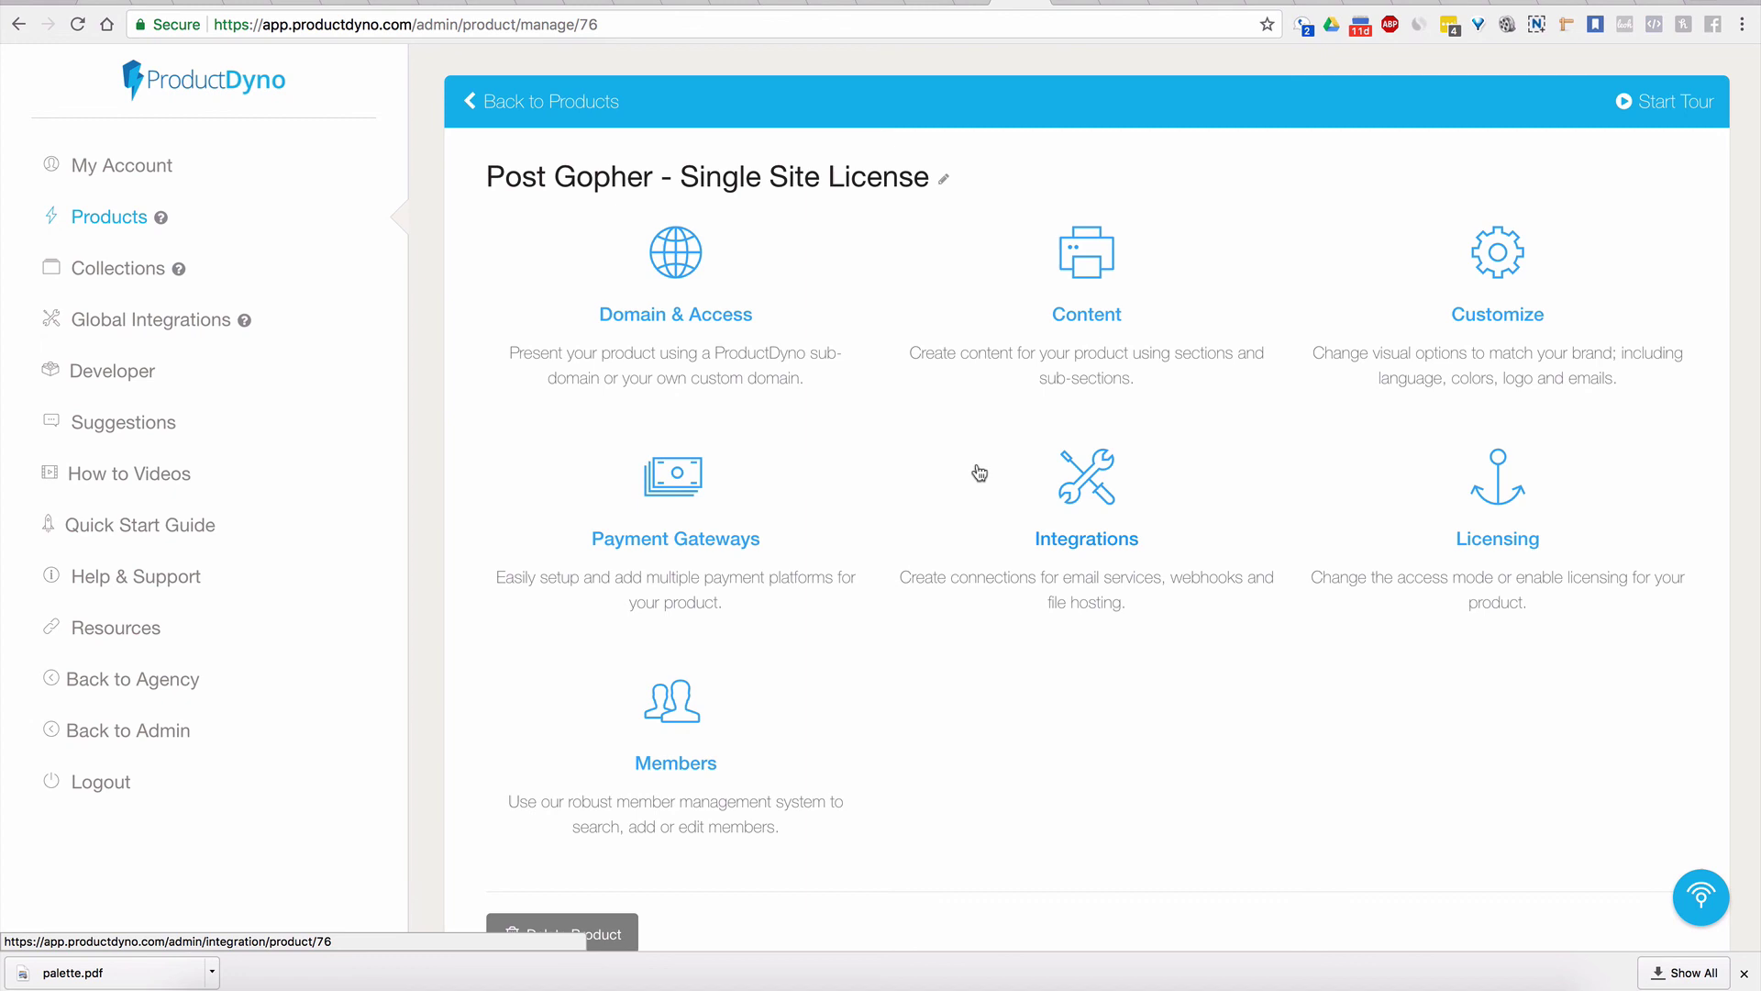
Check the Single Site License product's ConvertKit integration, then go to the Collections list
{"action": "left_click", "coordinate": [1091, 530]}
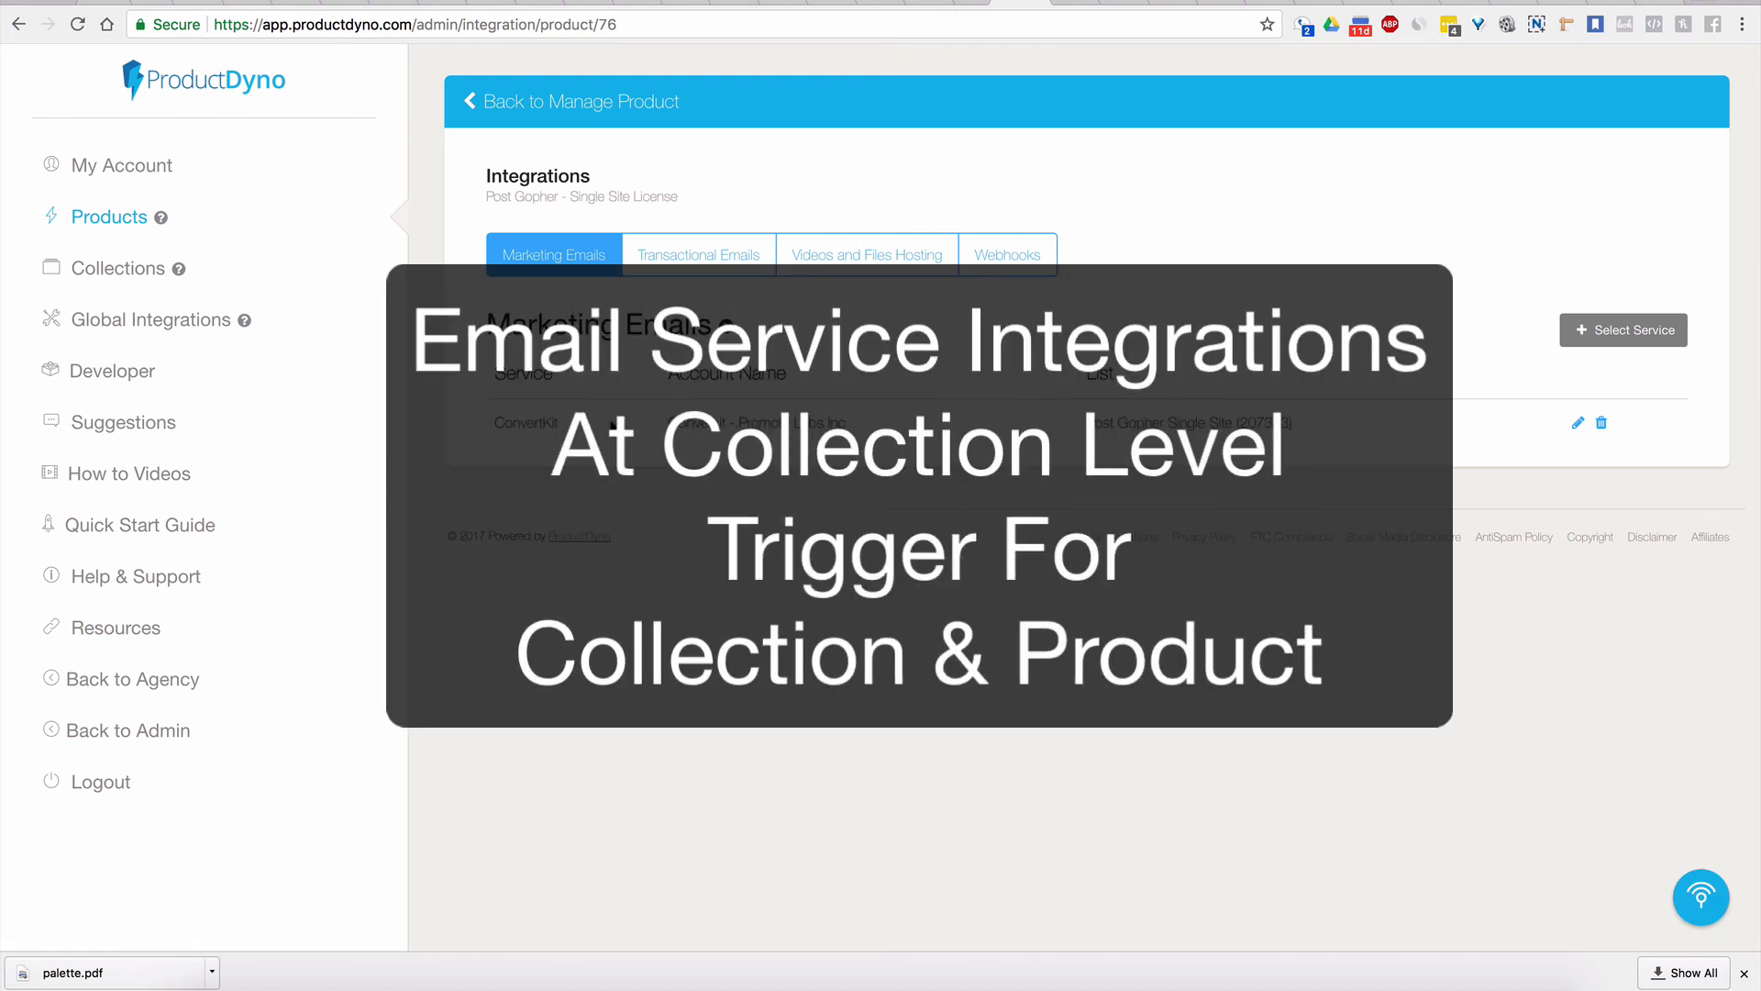
{"action": "left_click", "coordinate": [530, 109]}
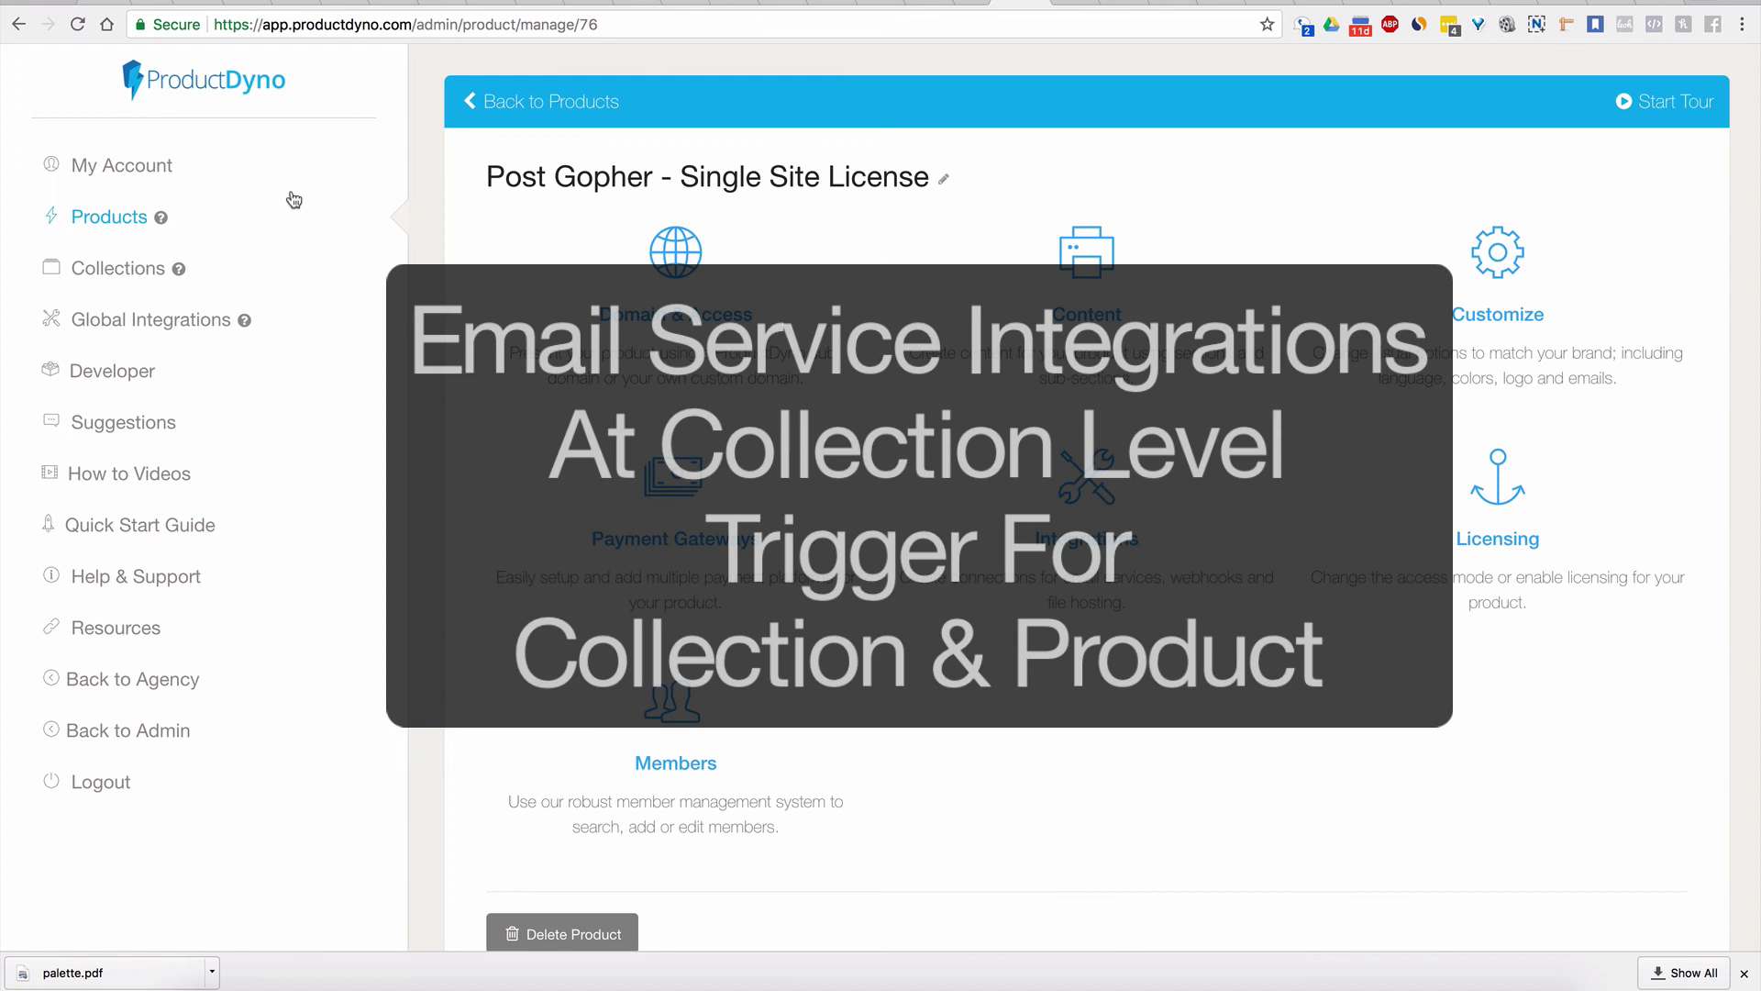
{"action": "left_click", "coordinate": [131, 273]}
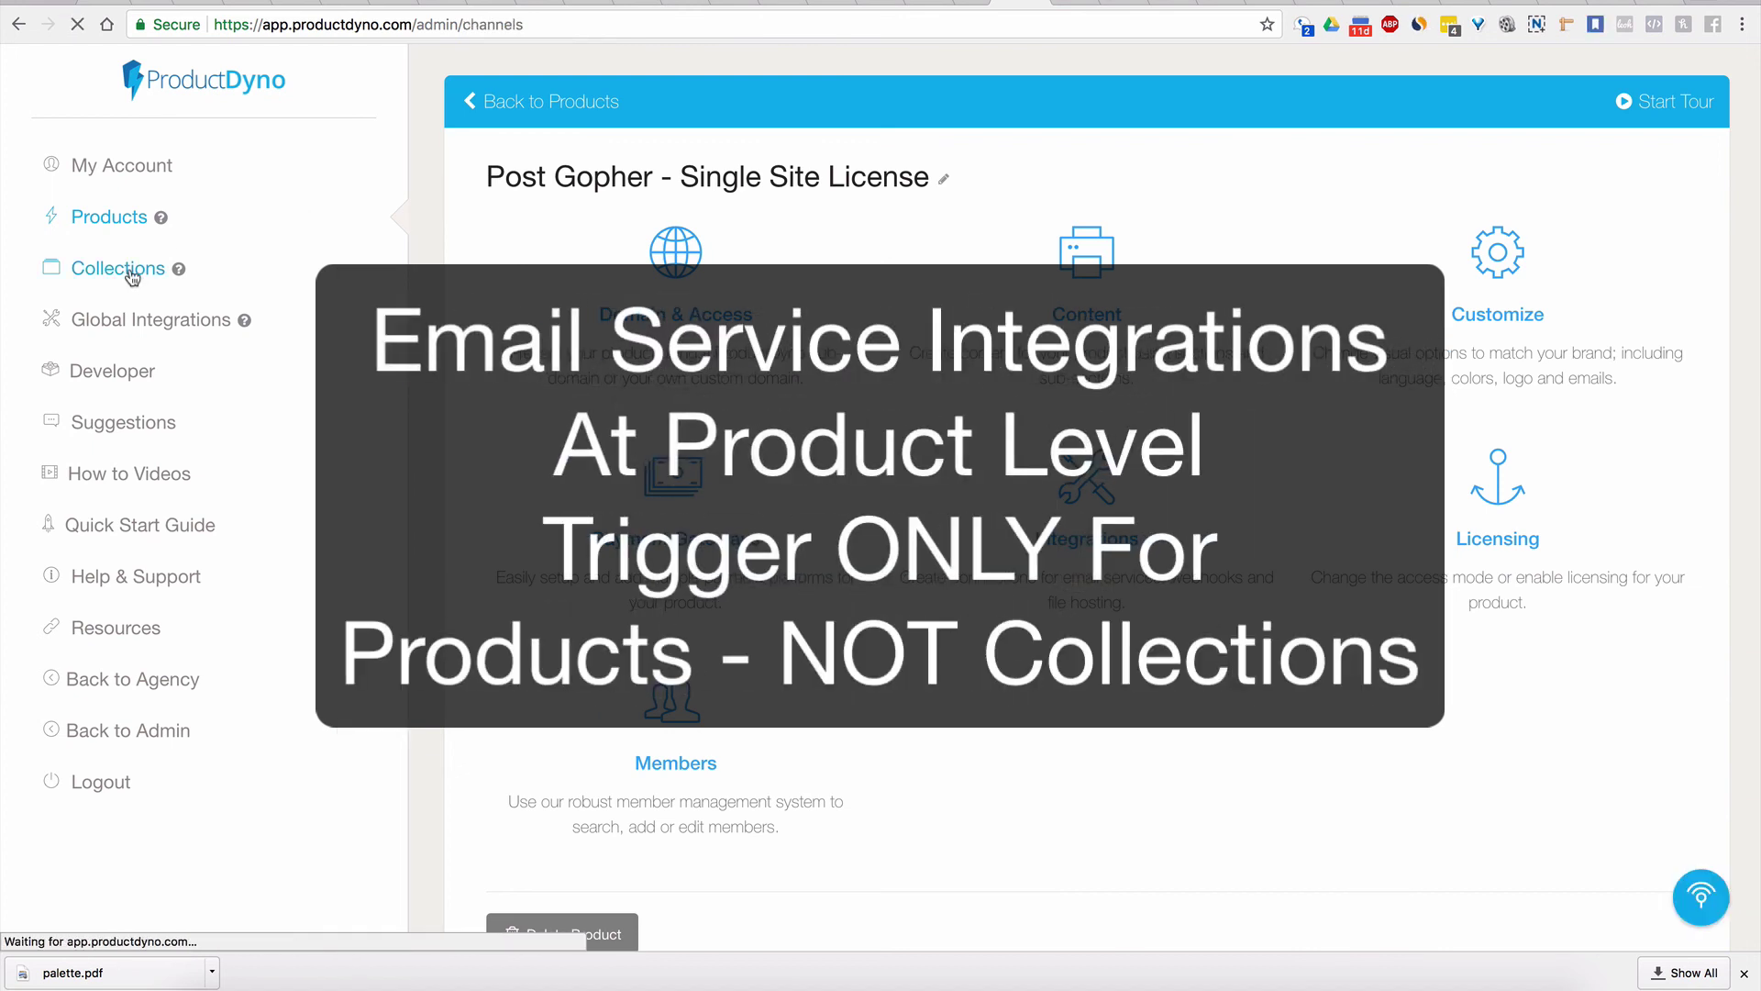